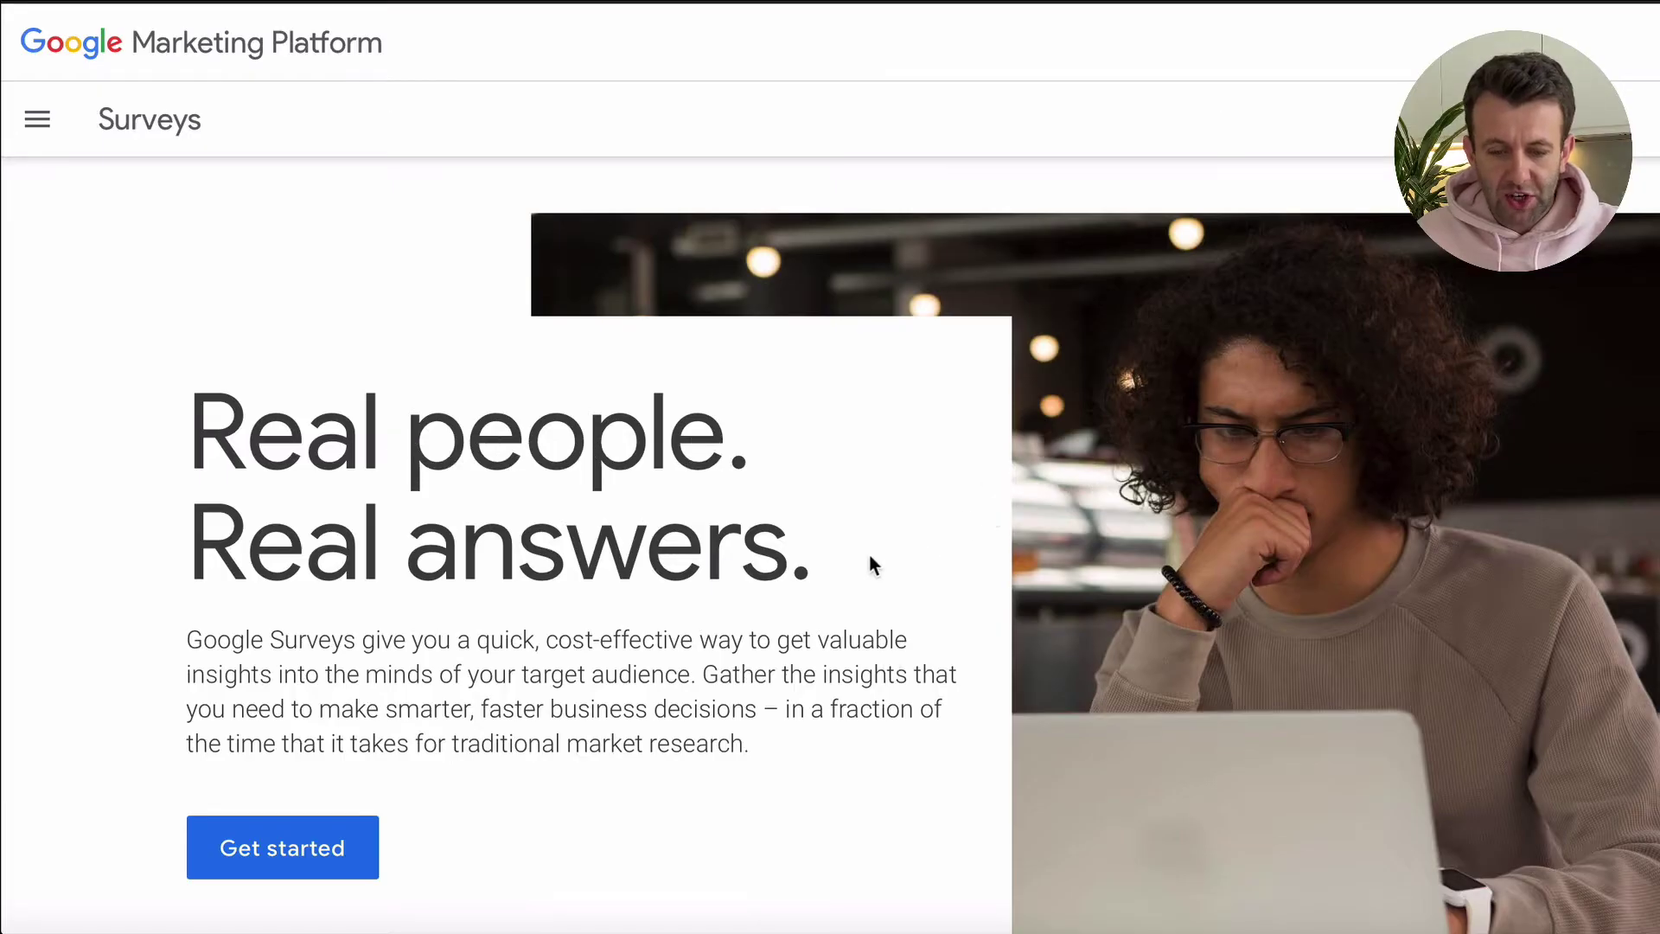
- Begin a new survey, opening an editor with an empty single-answer question 1
left_click(320, 831)
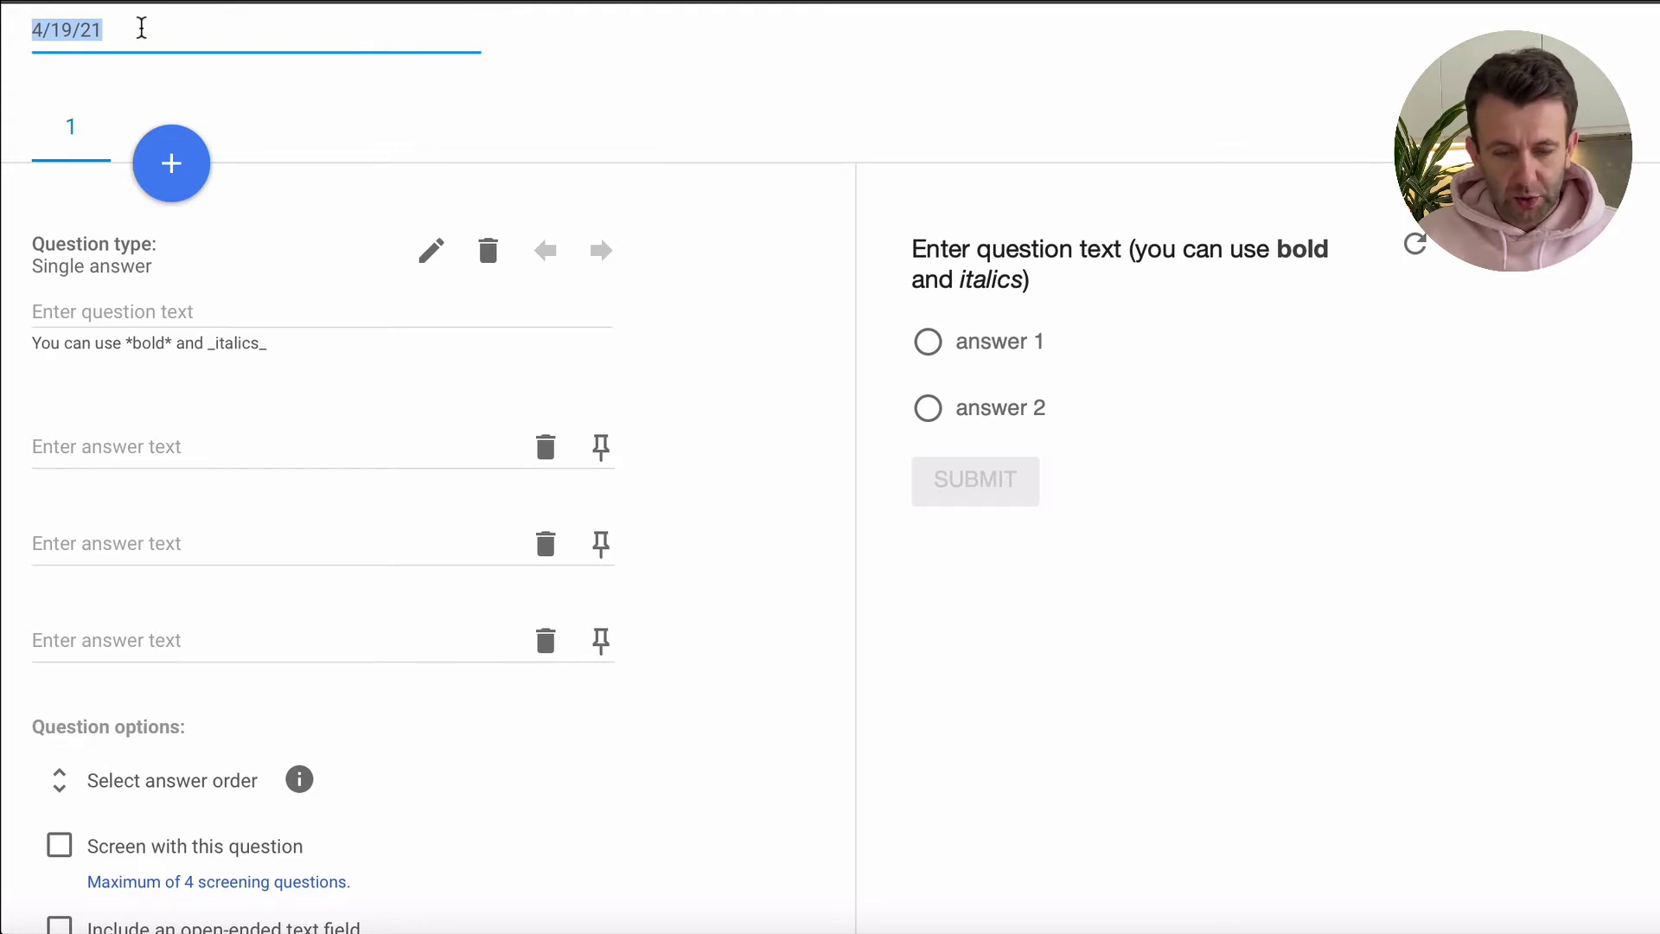
- Rename the survey from its date title to 'Snooze'
type("Snooze")
key("Return")
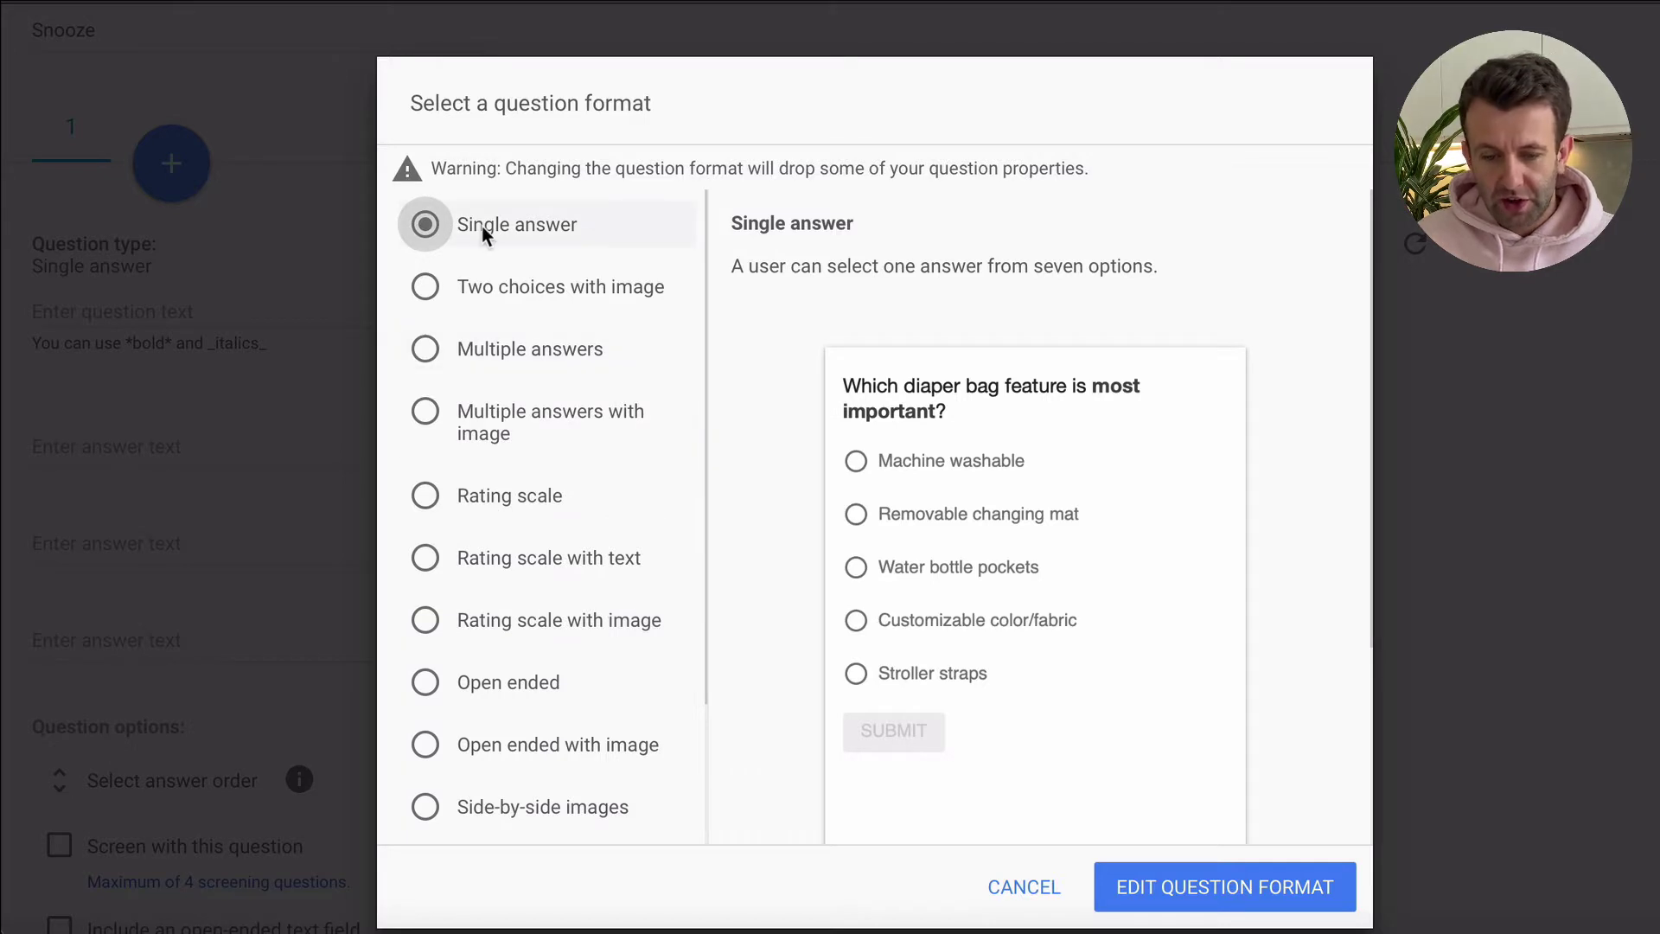
- Preview the Two choices with image, Multiple answers and three Rating scale formats, ending on Open ended
left_click(499, 284)
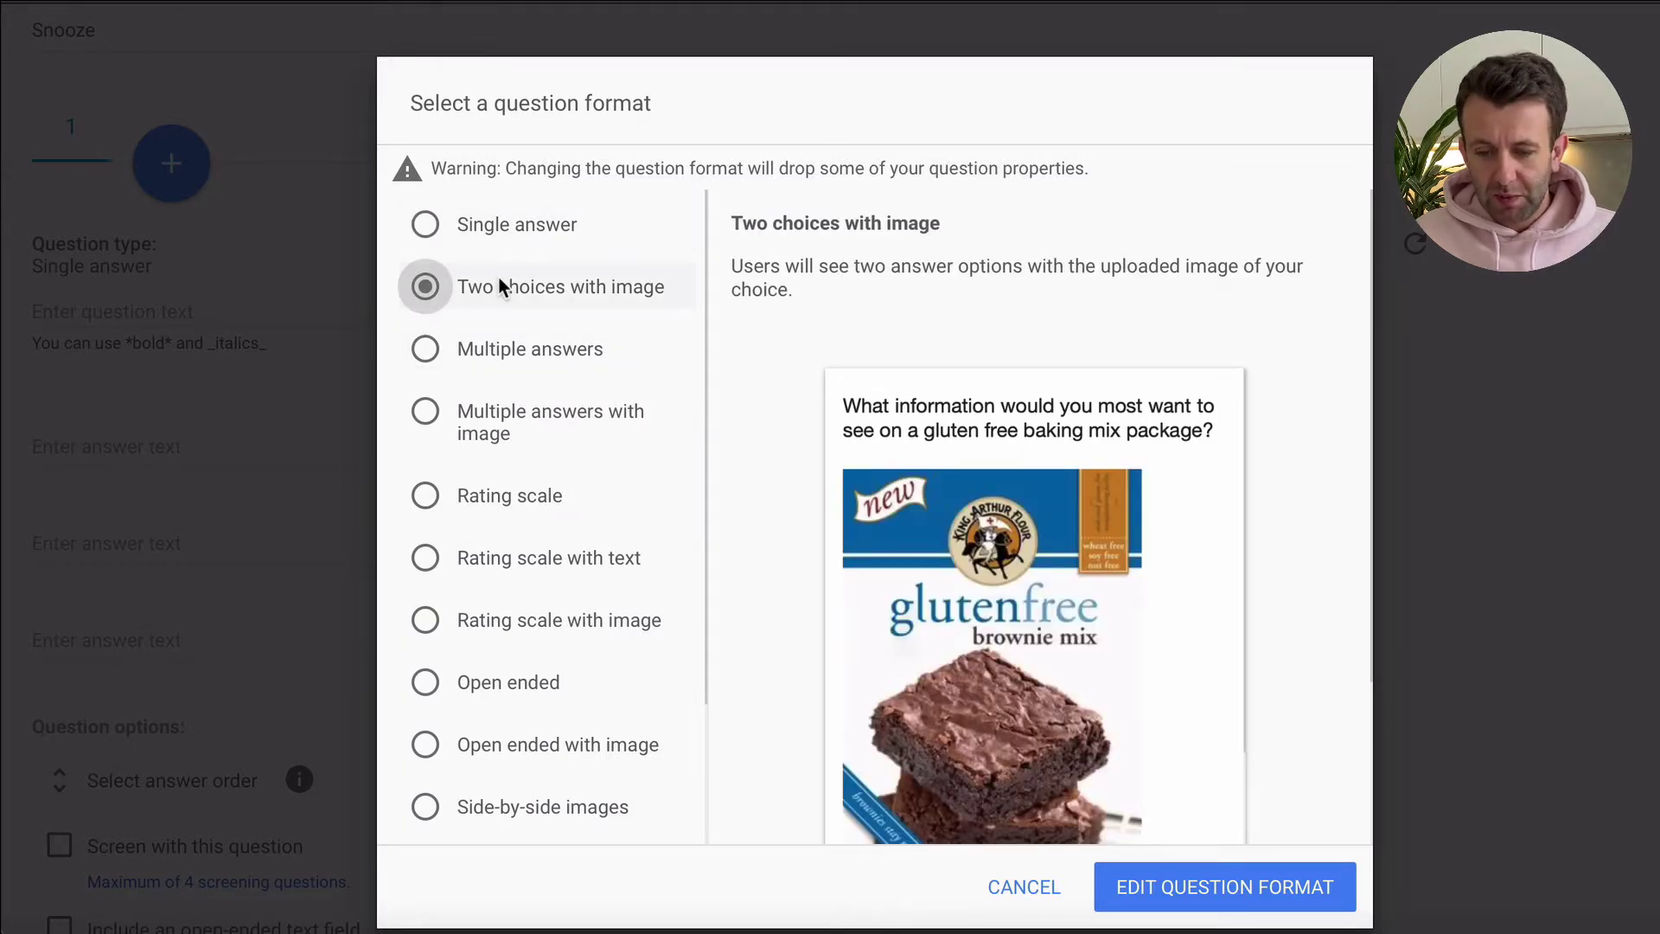
scroll(869, 457, "down", 3)
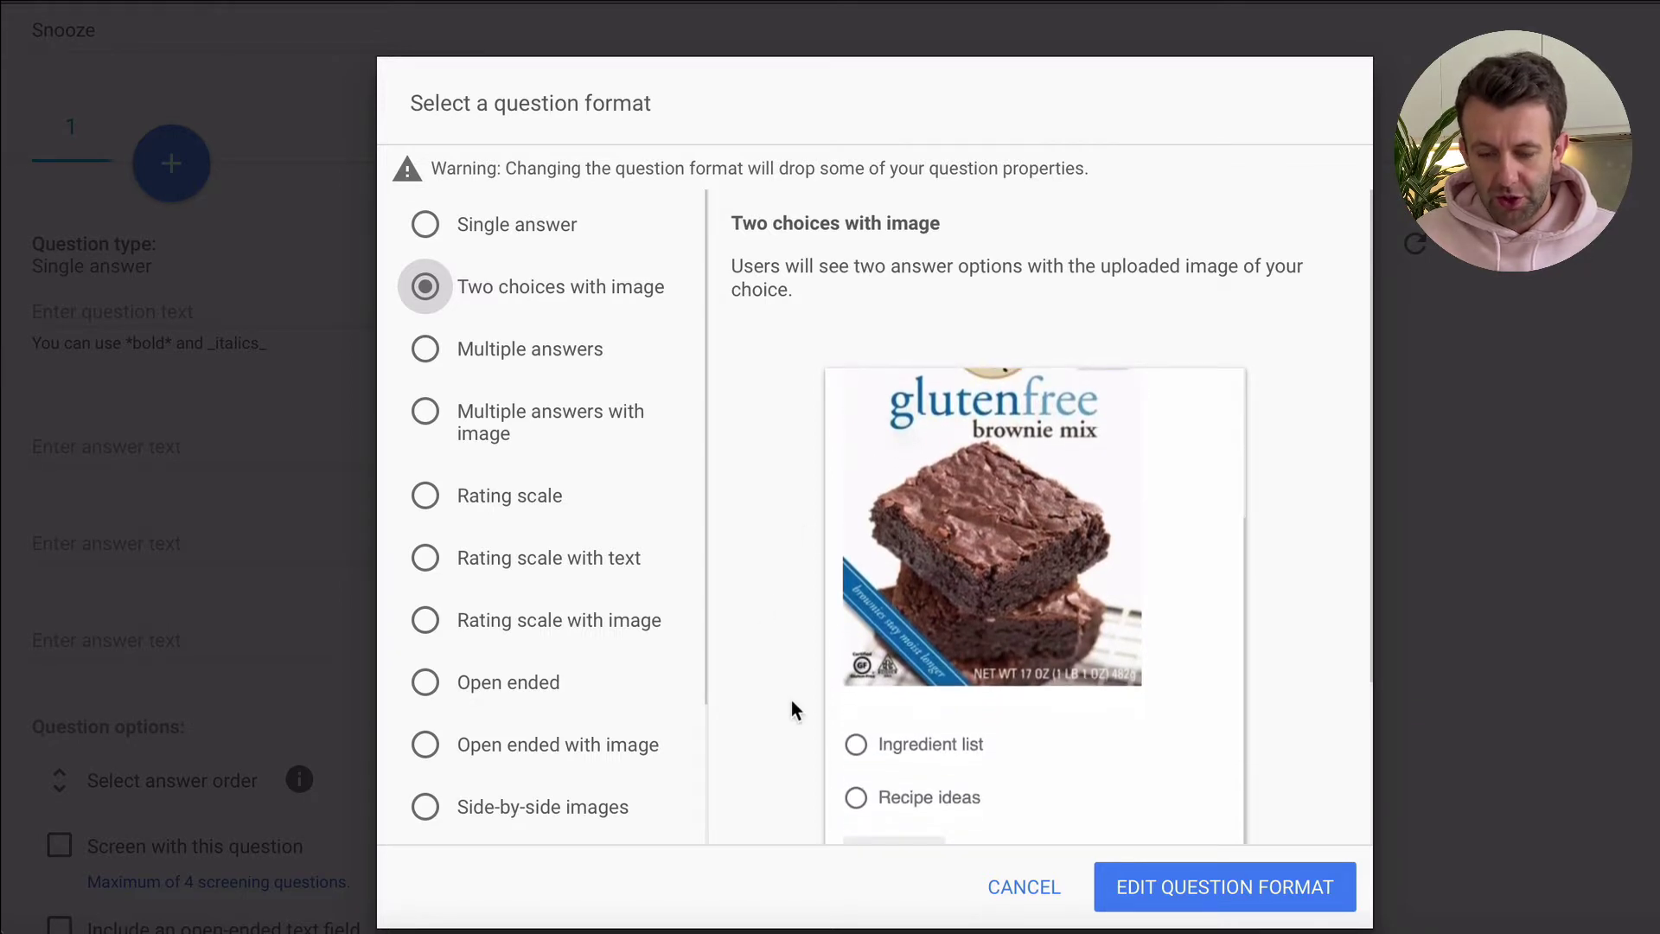
left_click(584, 363)
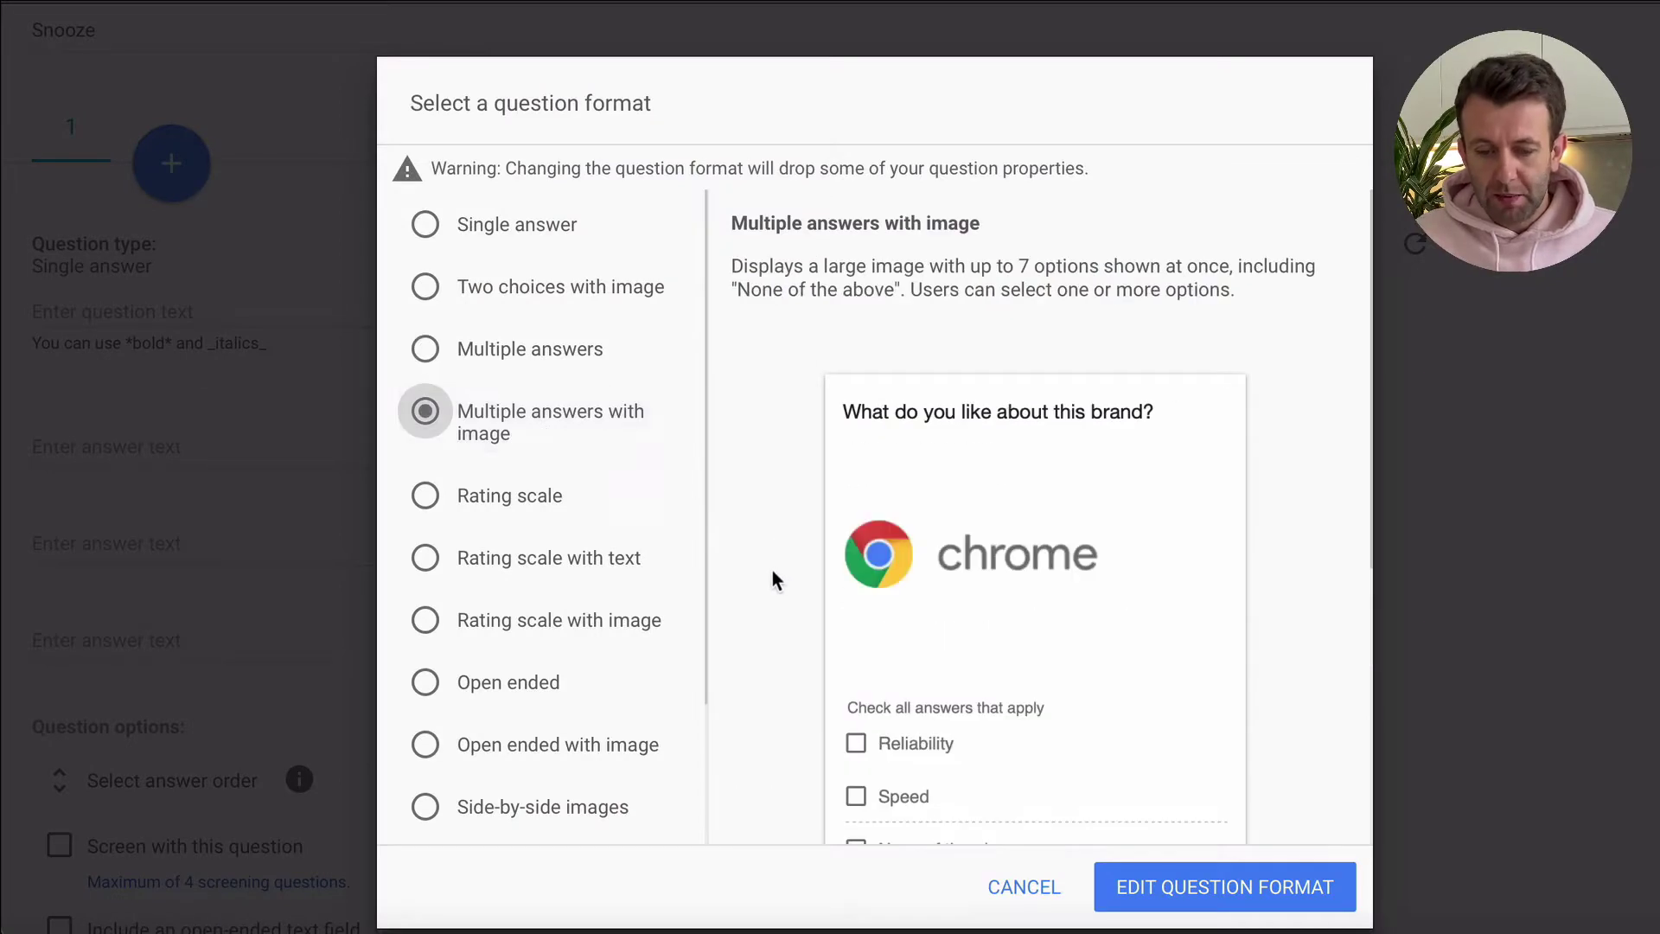
left_click(545, 500)
left_click(513, 567)
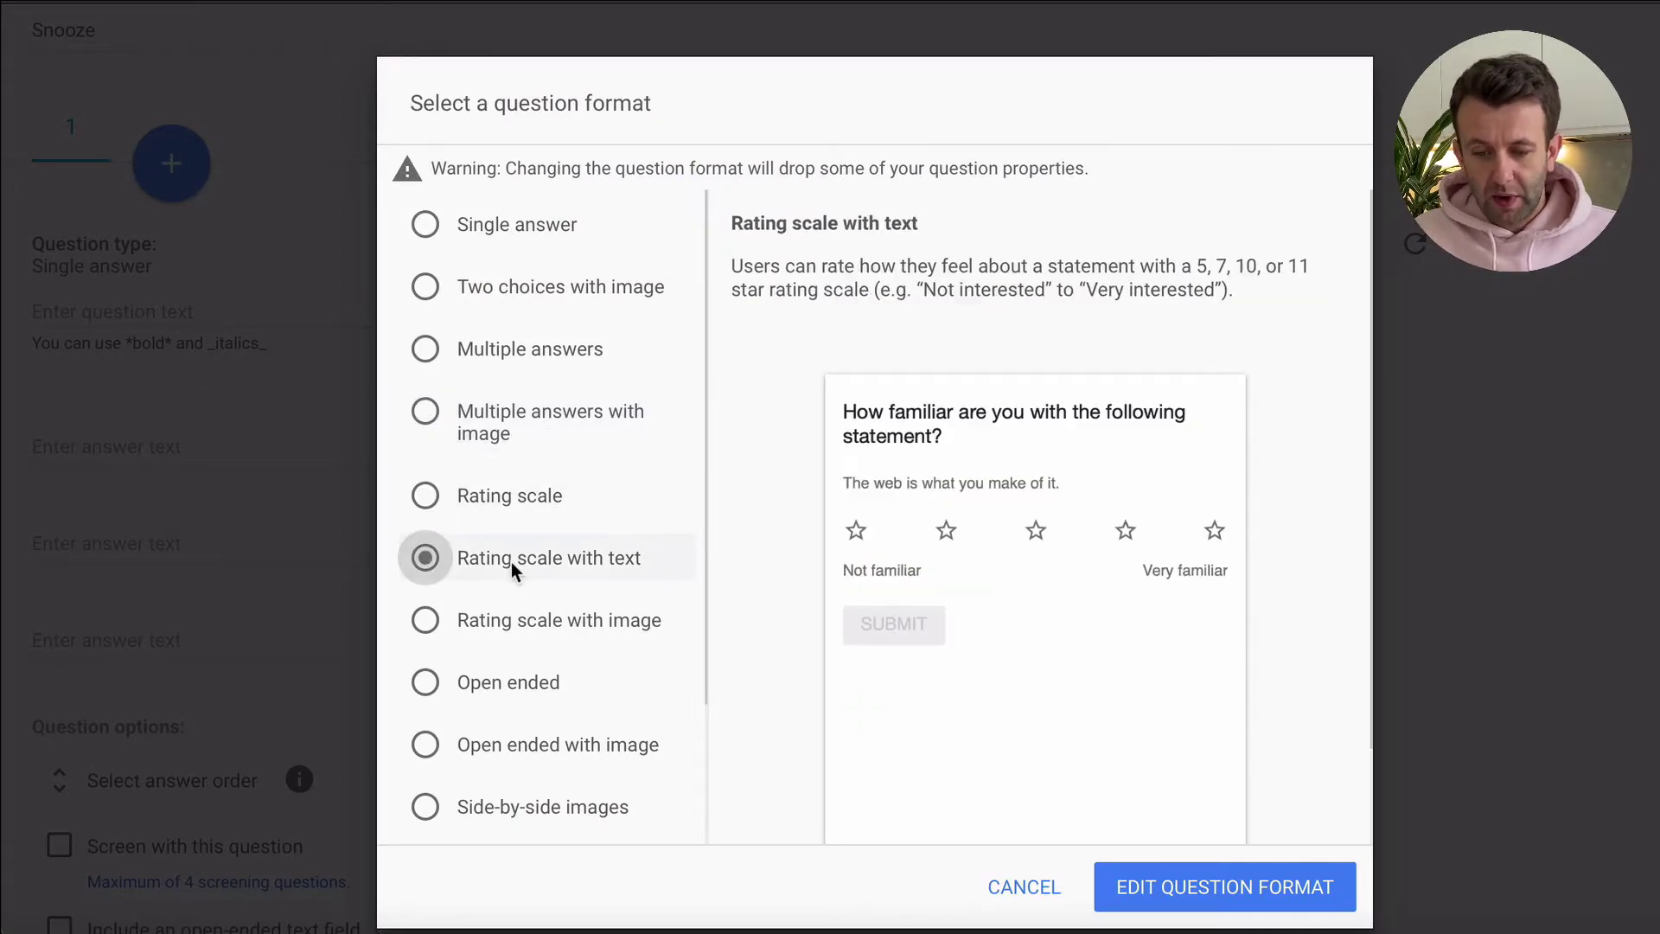
left_click(503, 622)
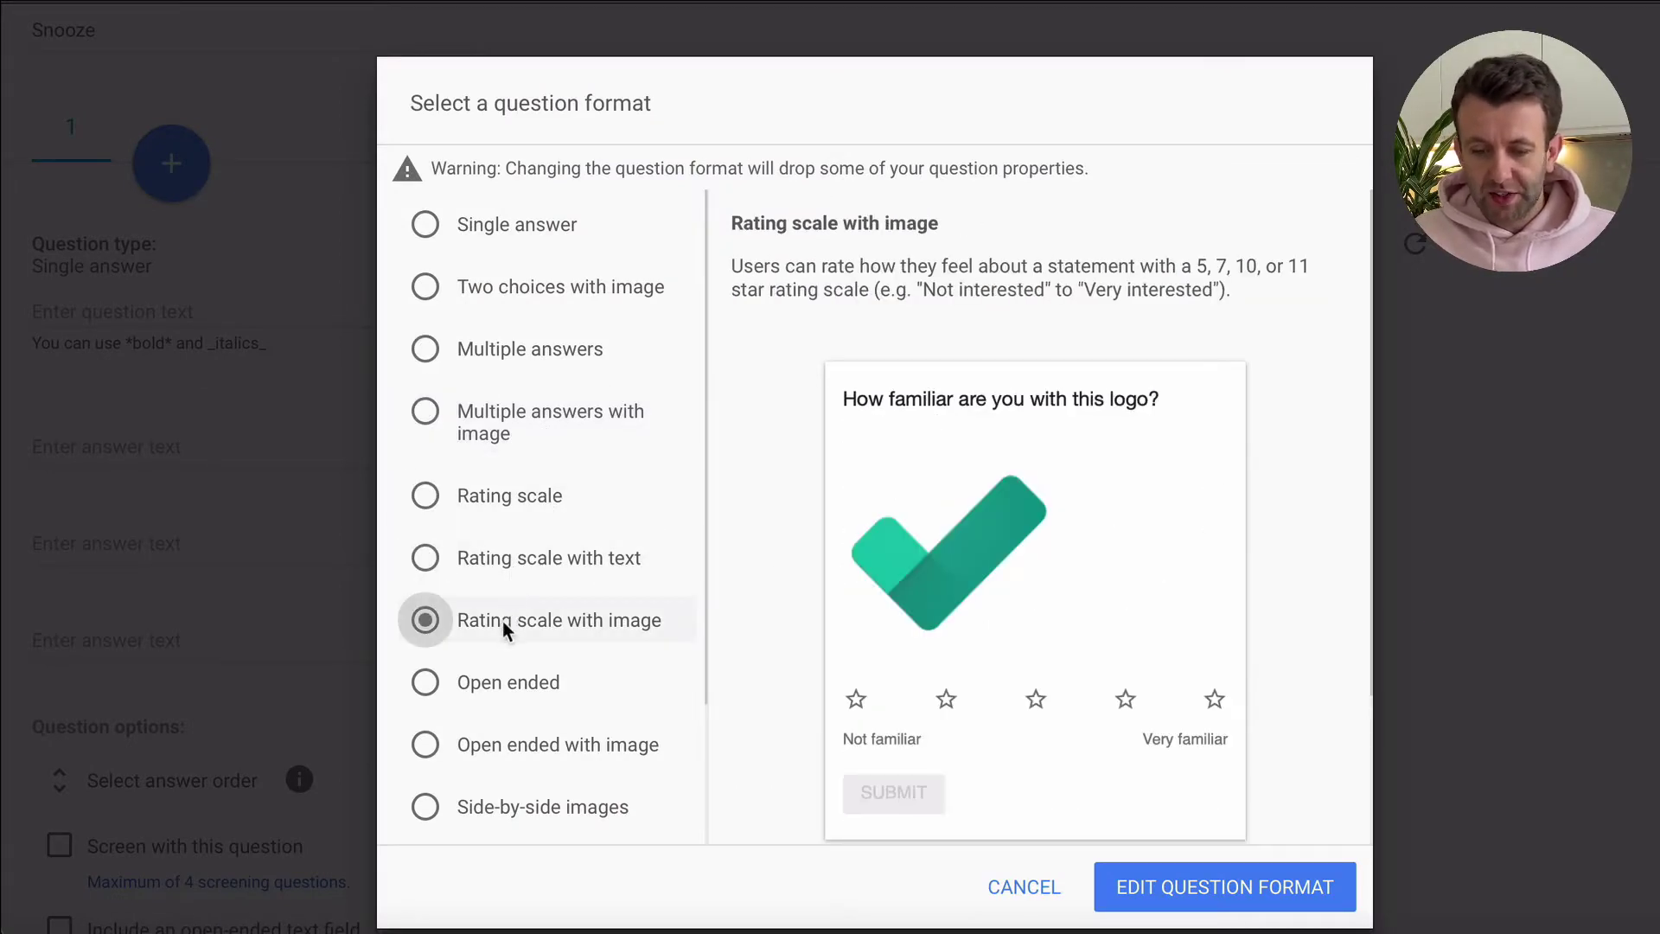
left_click(510, 689)
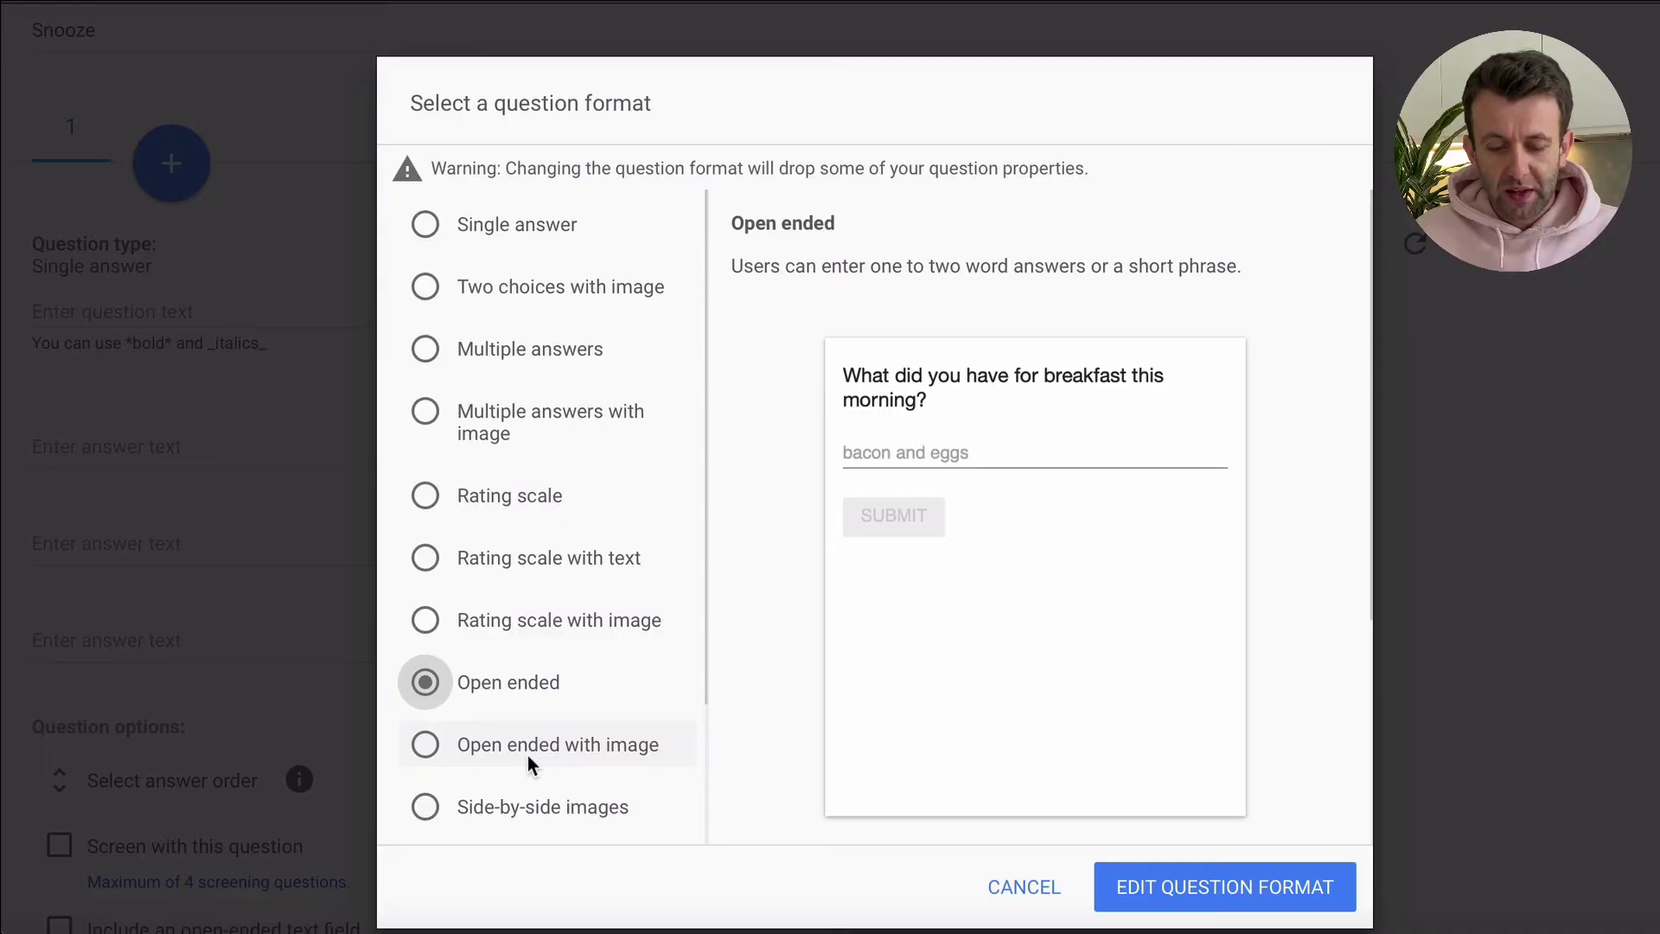
- Preview the Open ended with image, Side-by-side images, Menu with image, Large image choice and Video formats
left_click(528, 757)
scroll(527, 755, "down", 2)
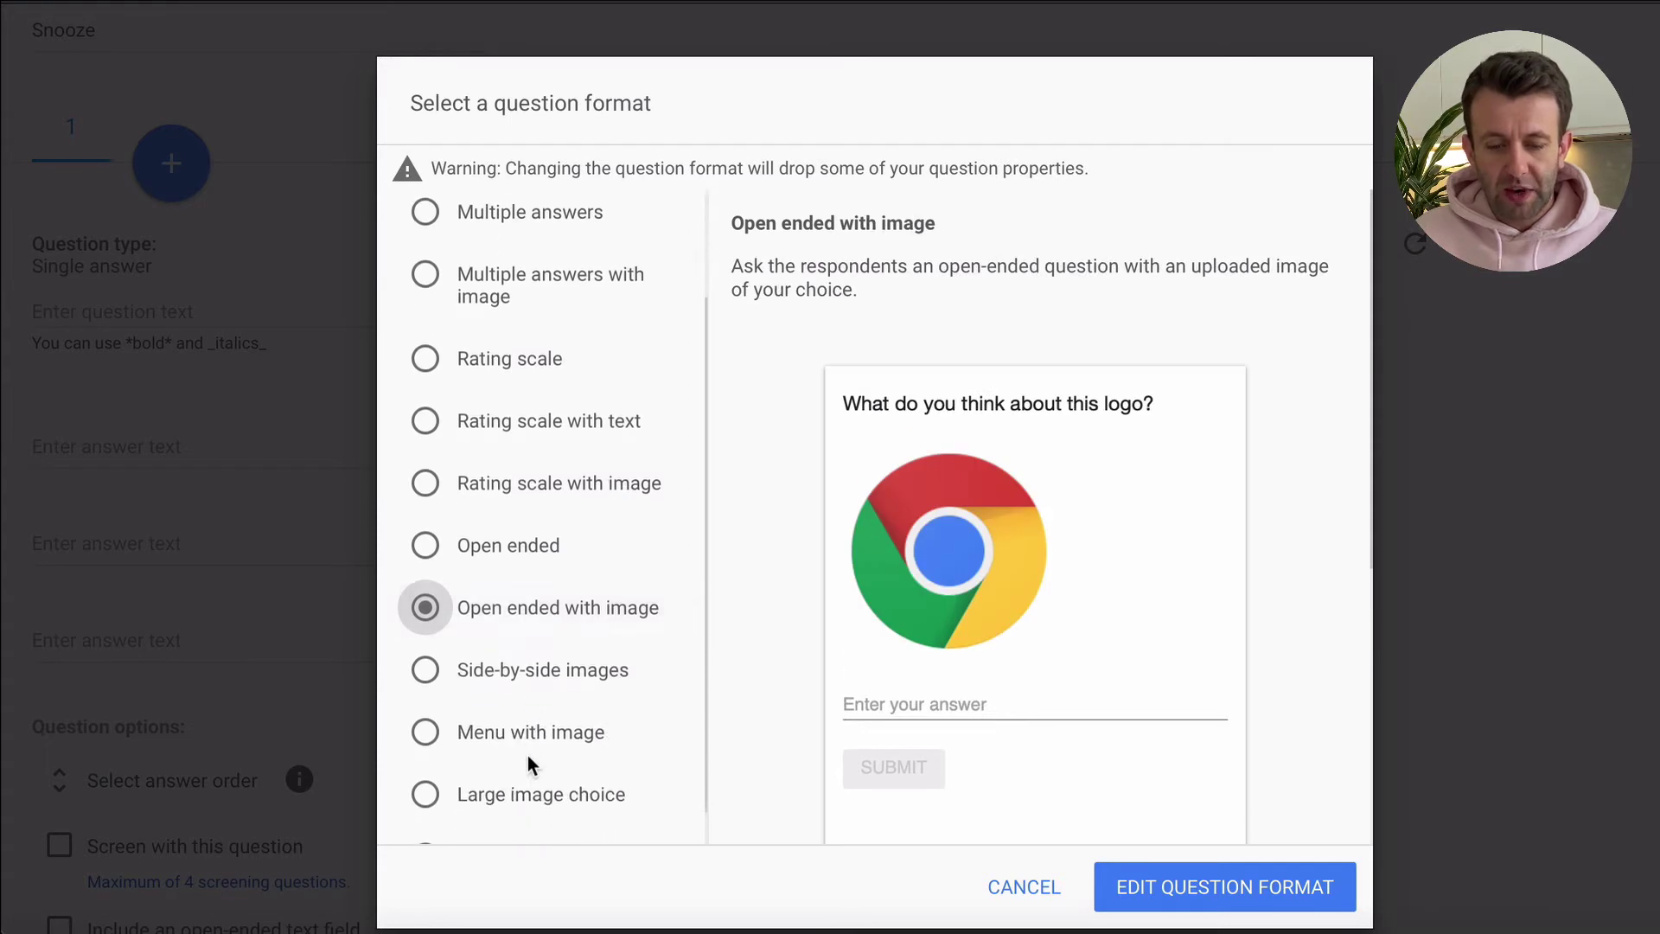
left_click(490, 664)
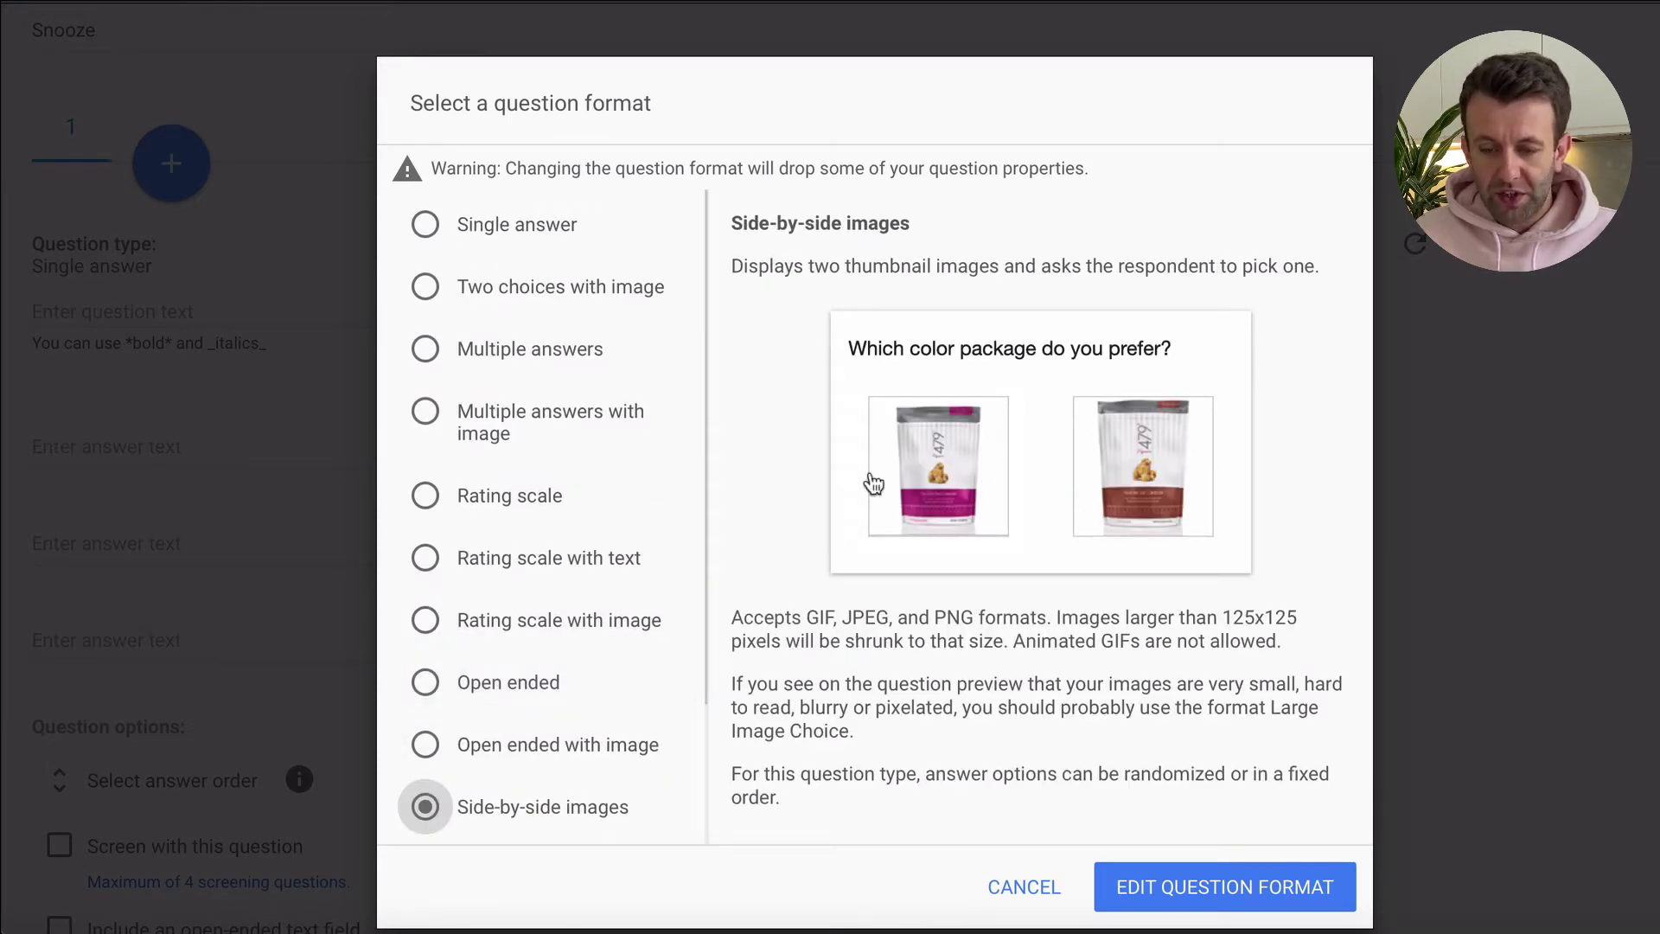
key("Down")
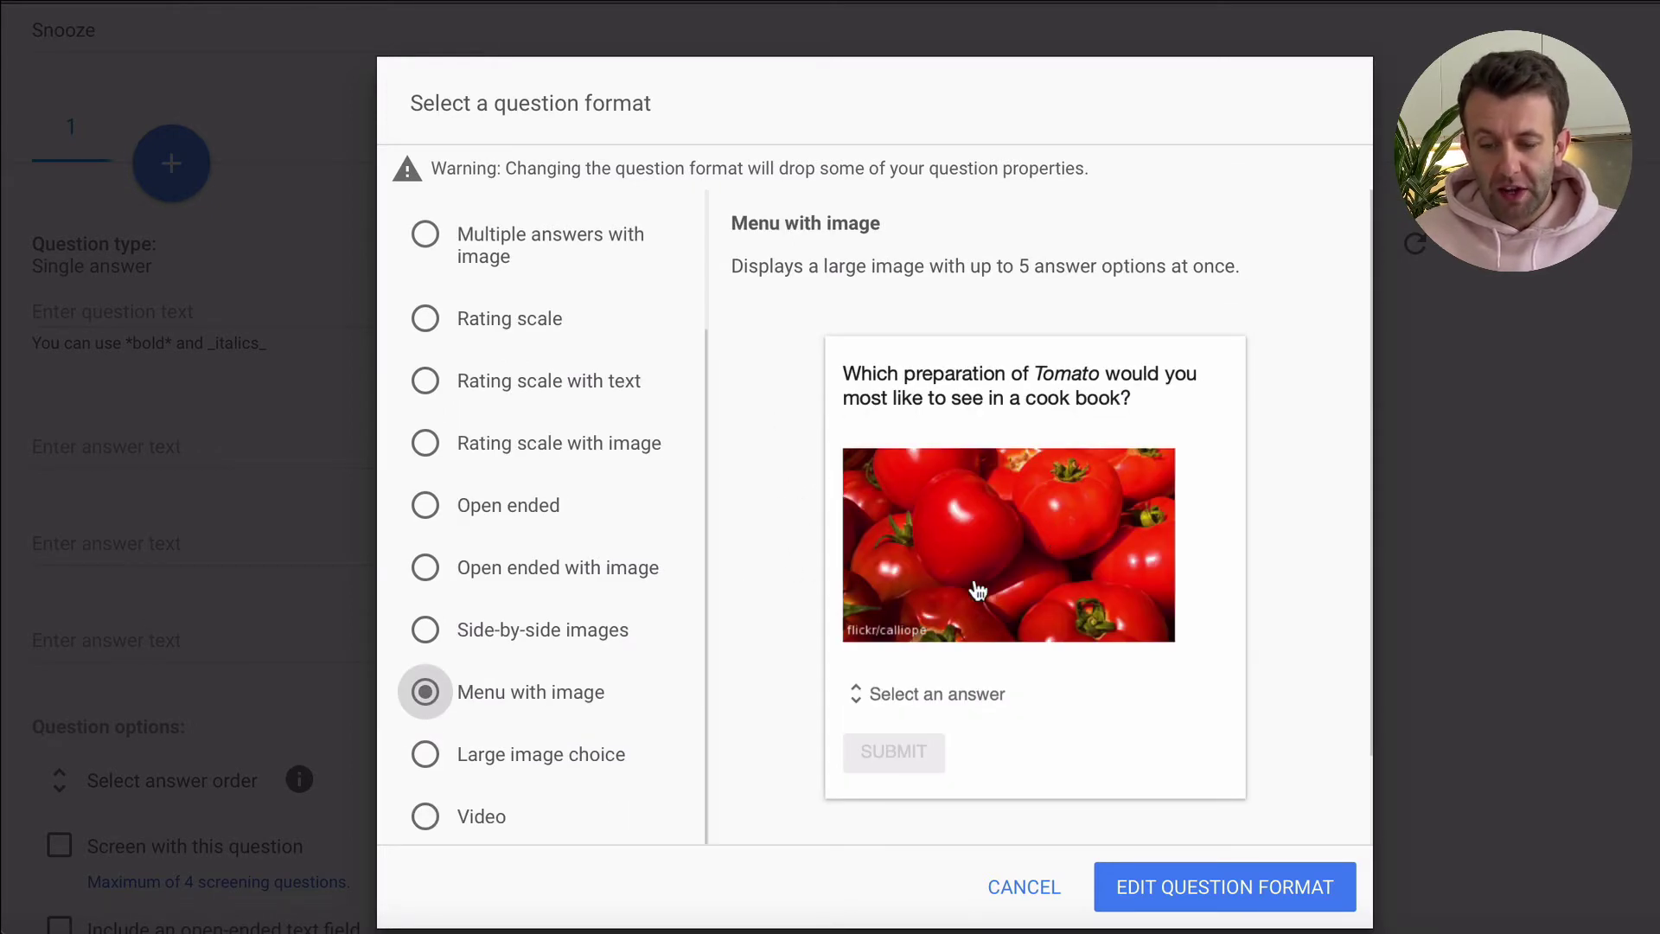
left_click(882, 696)
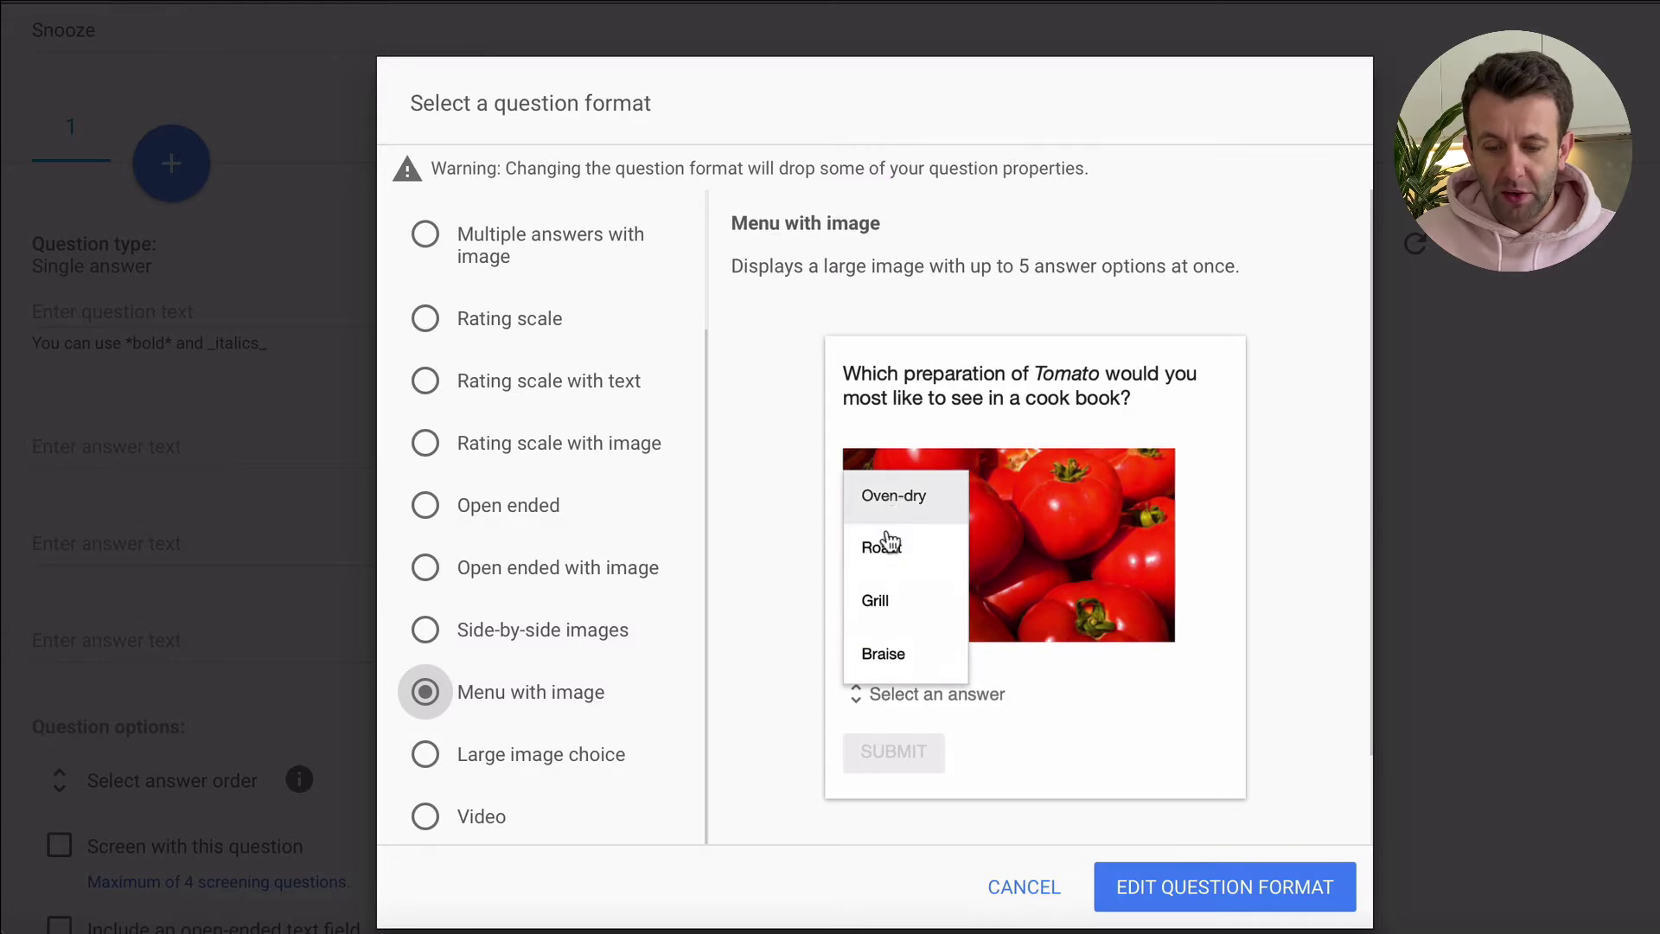
key("Down")
mouse_move(899, 490)
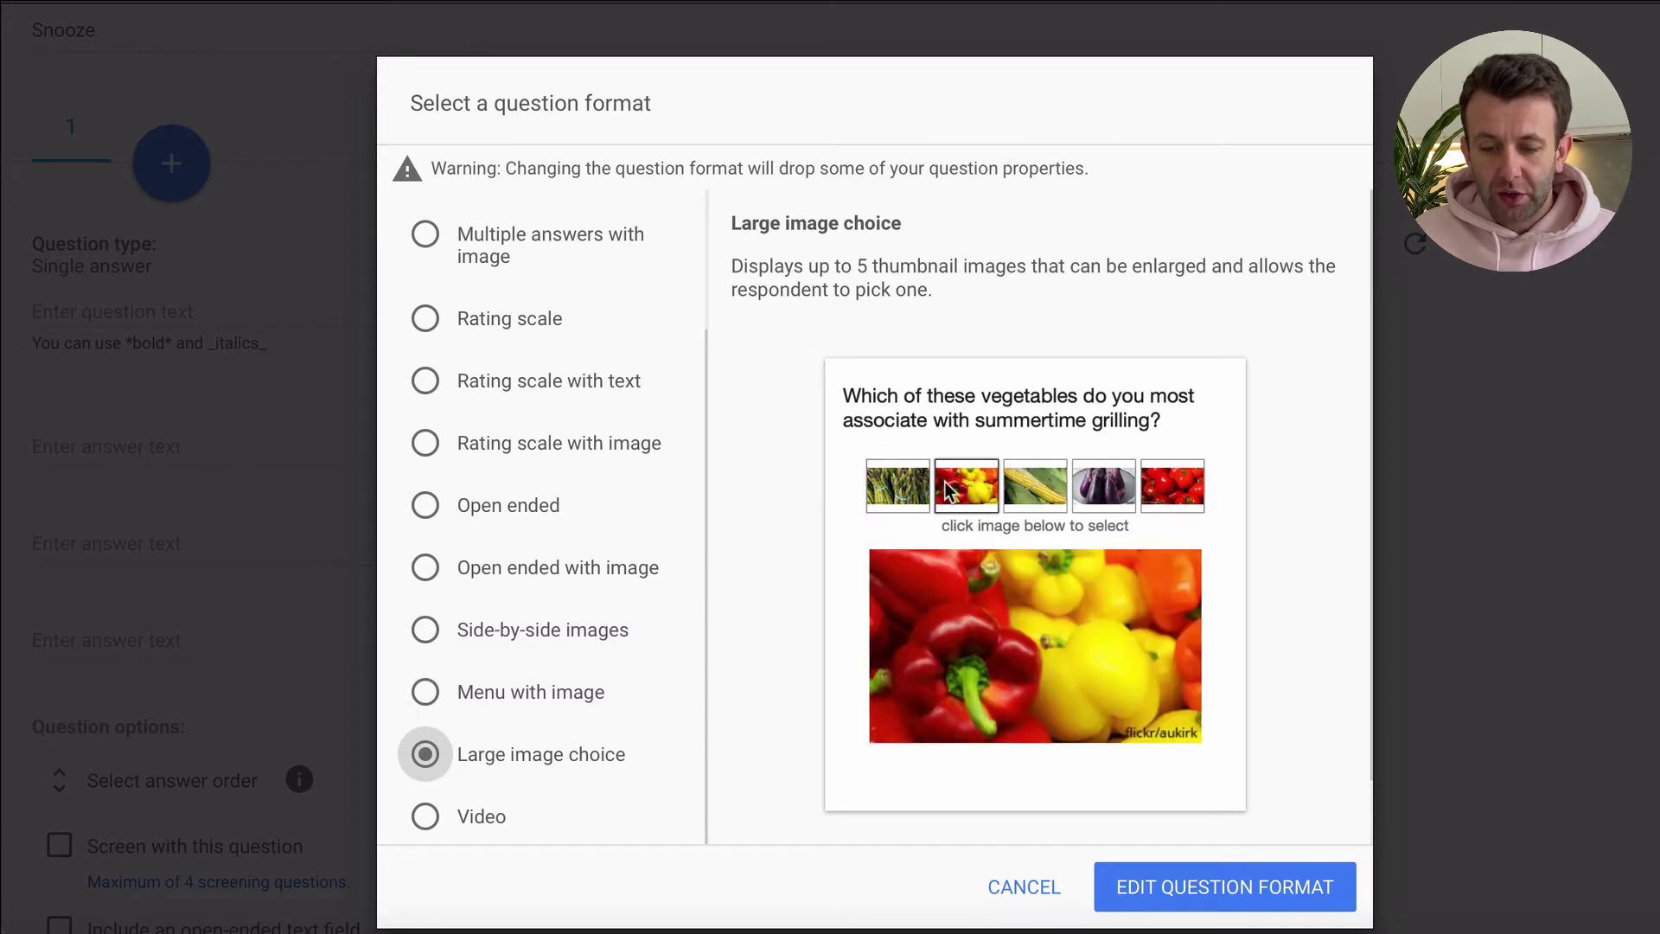
mouse_move(1079, 501)
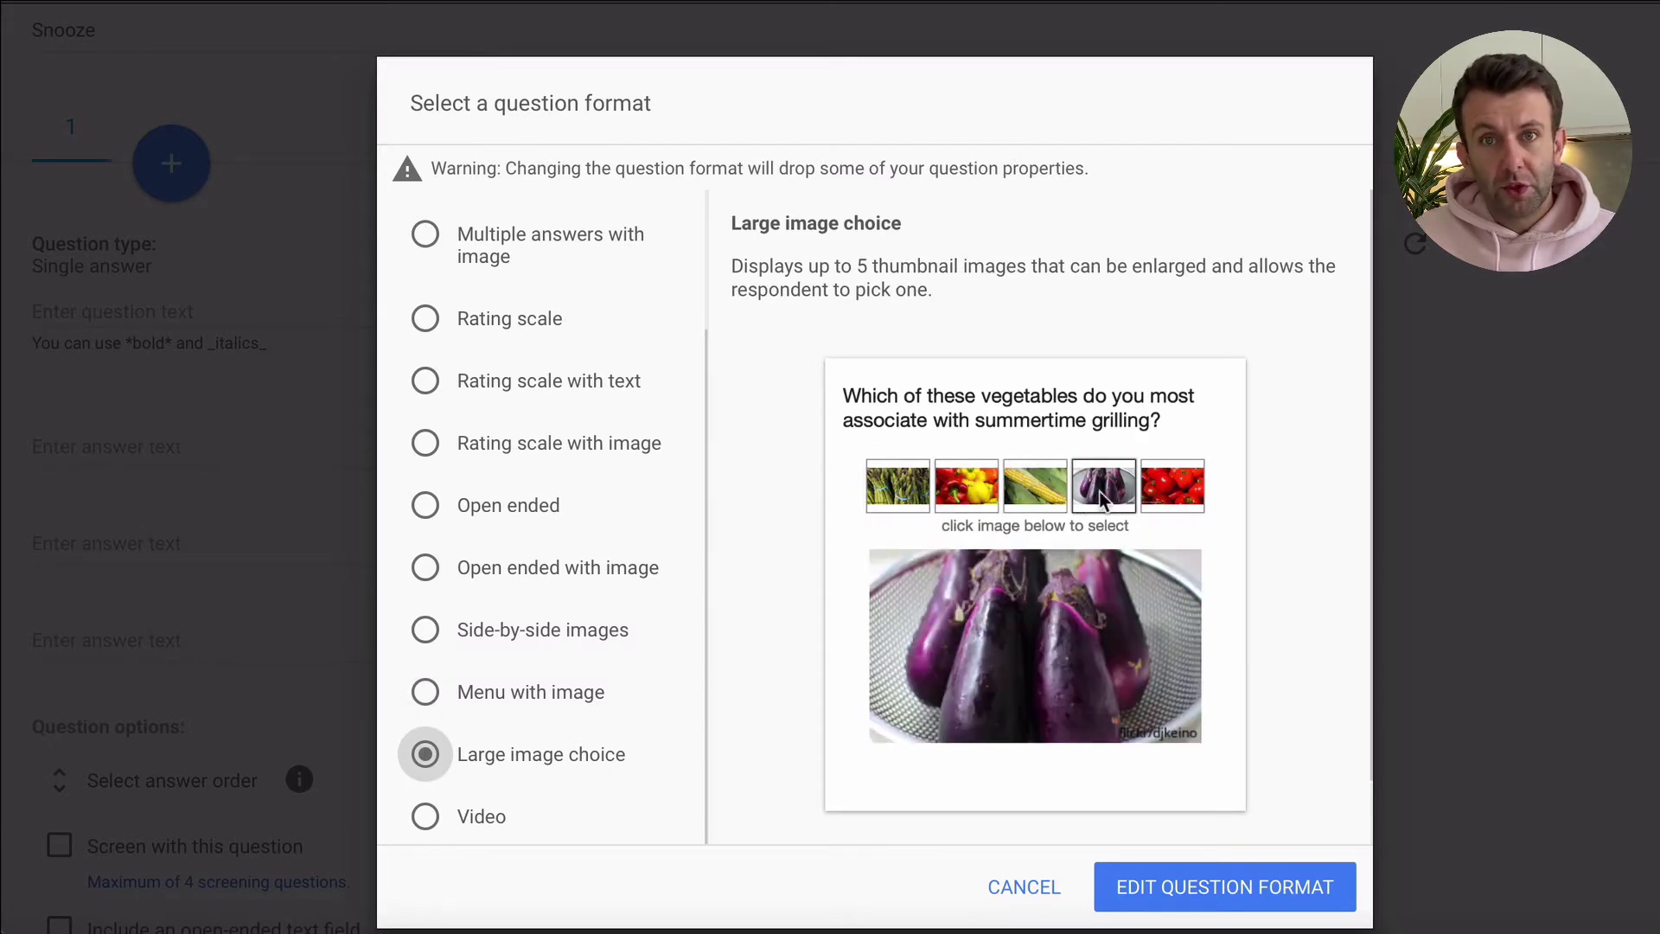
key("Down")
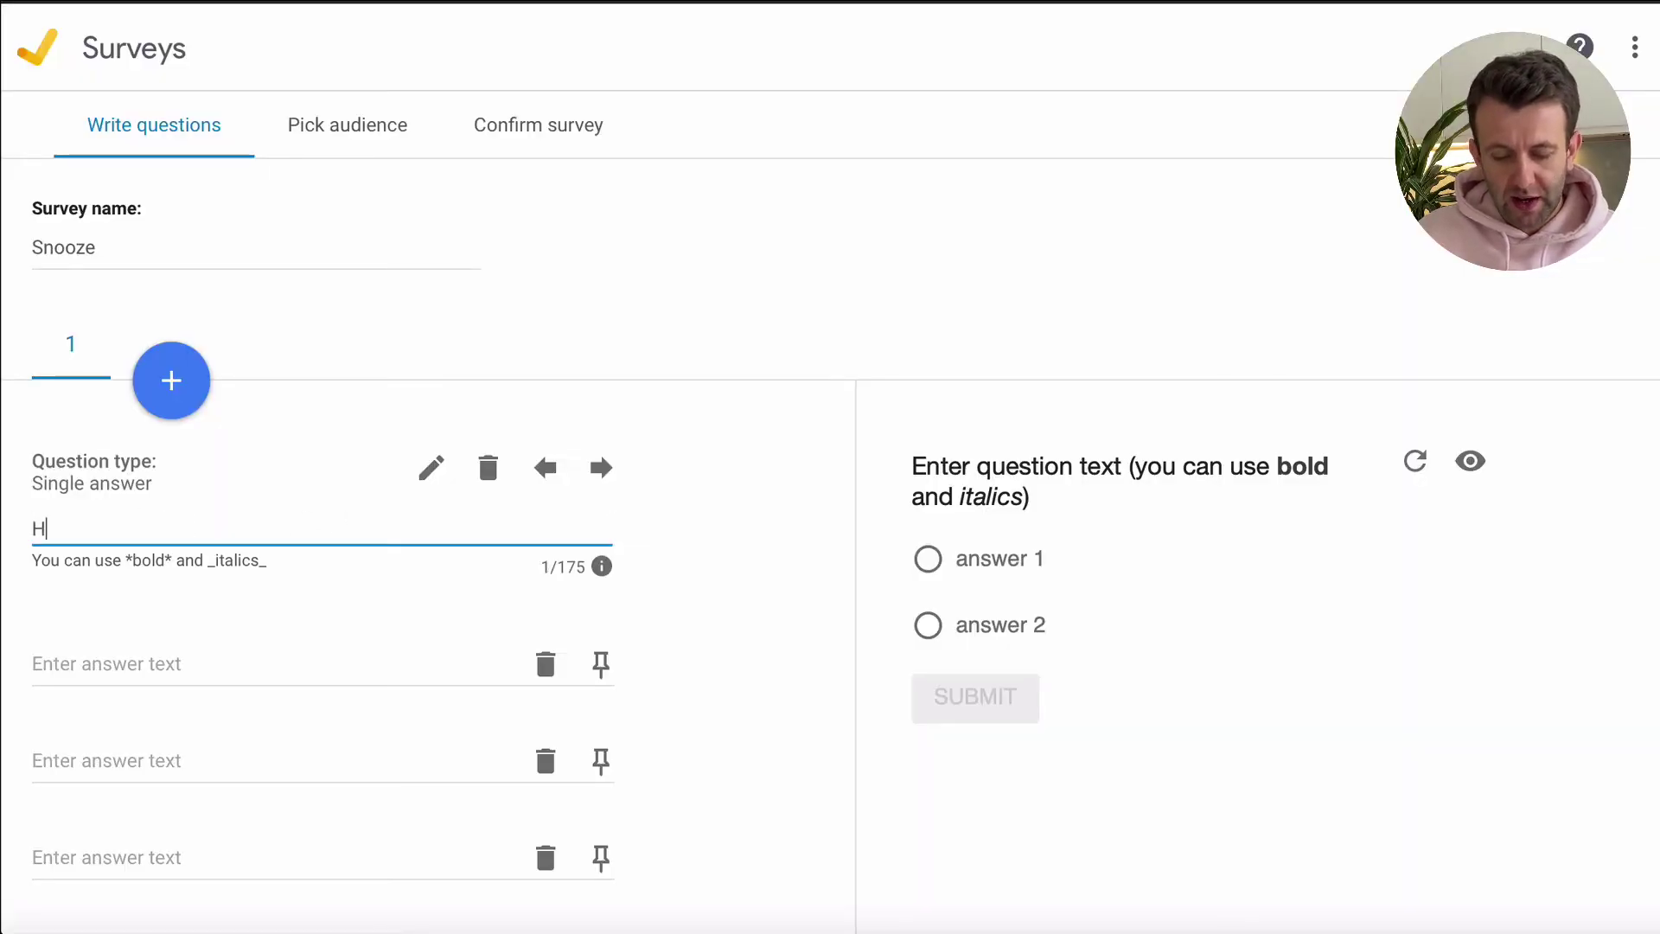
- Ask 'How many times do you press snooze on average?' with answers Once, Twice, Three or more times, I never press snooze
type("How many times ")
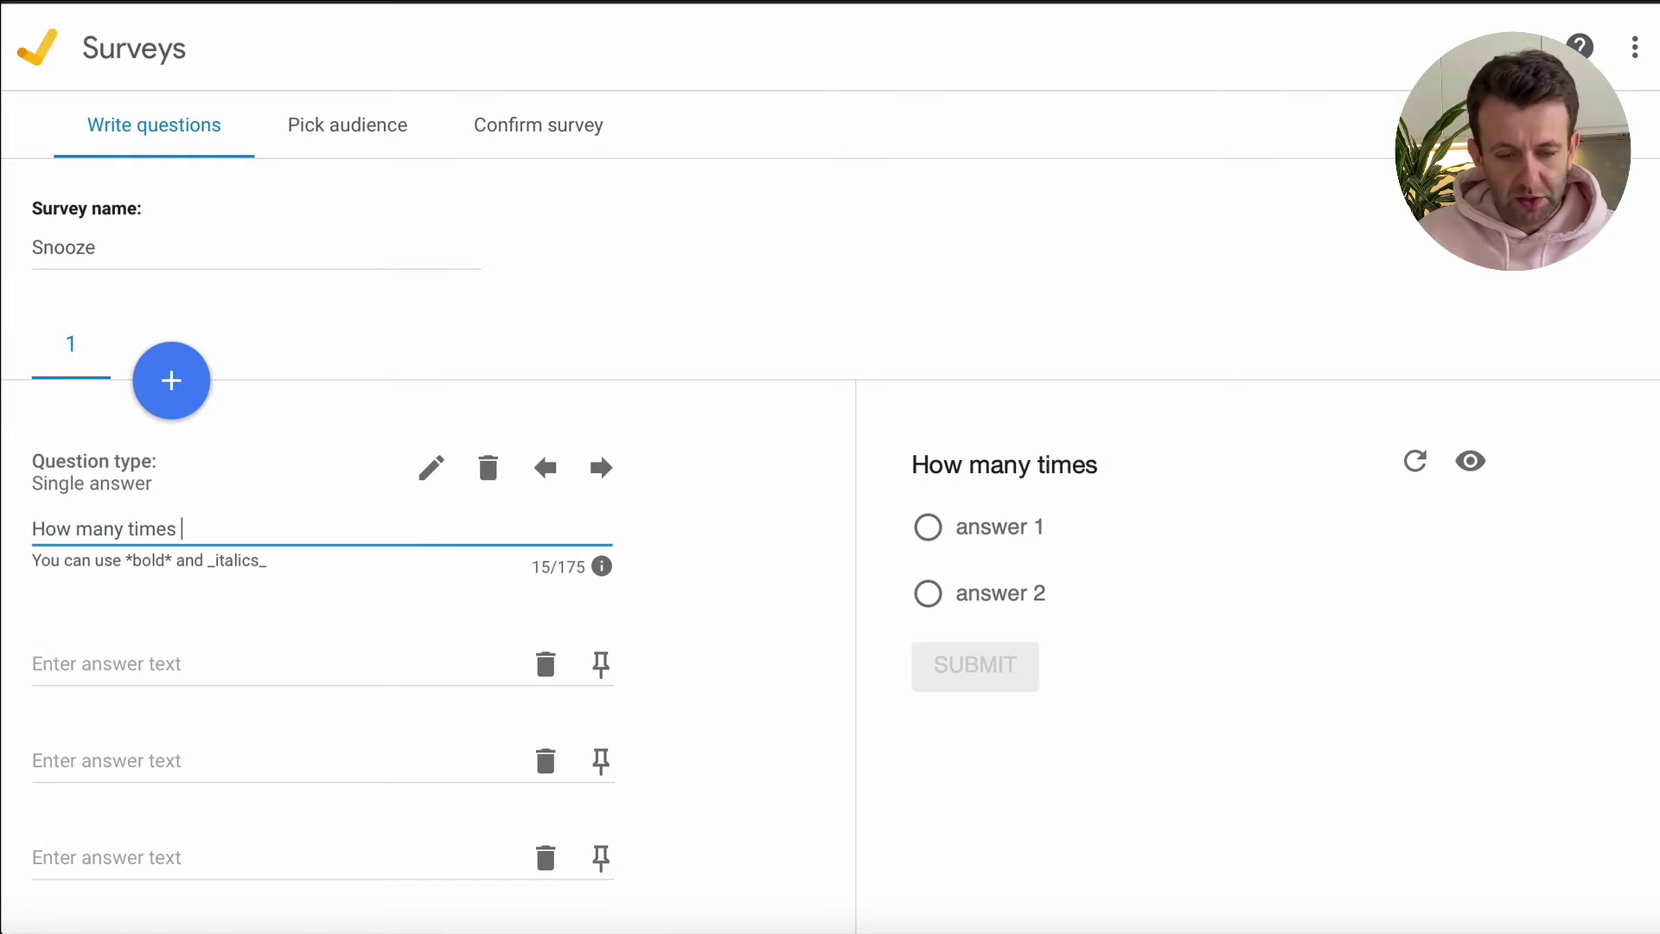
type("do you press snooze on a")
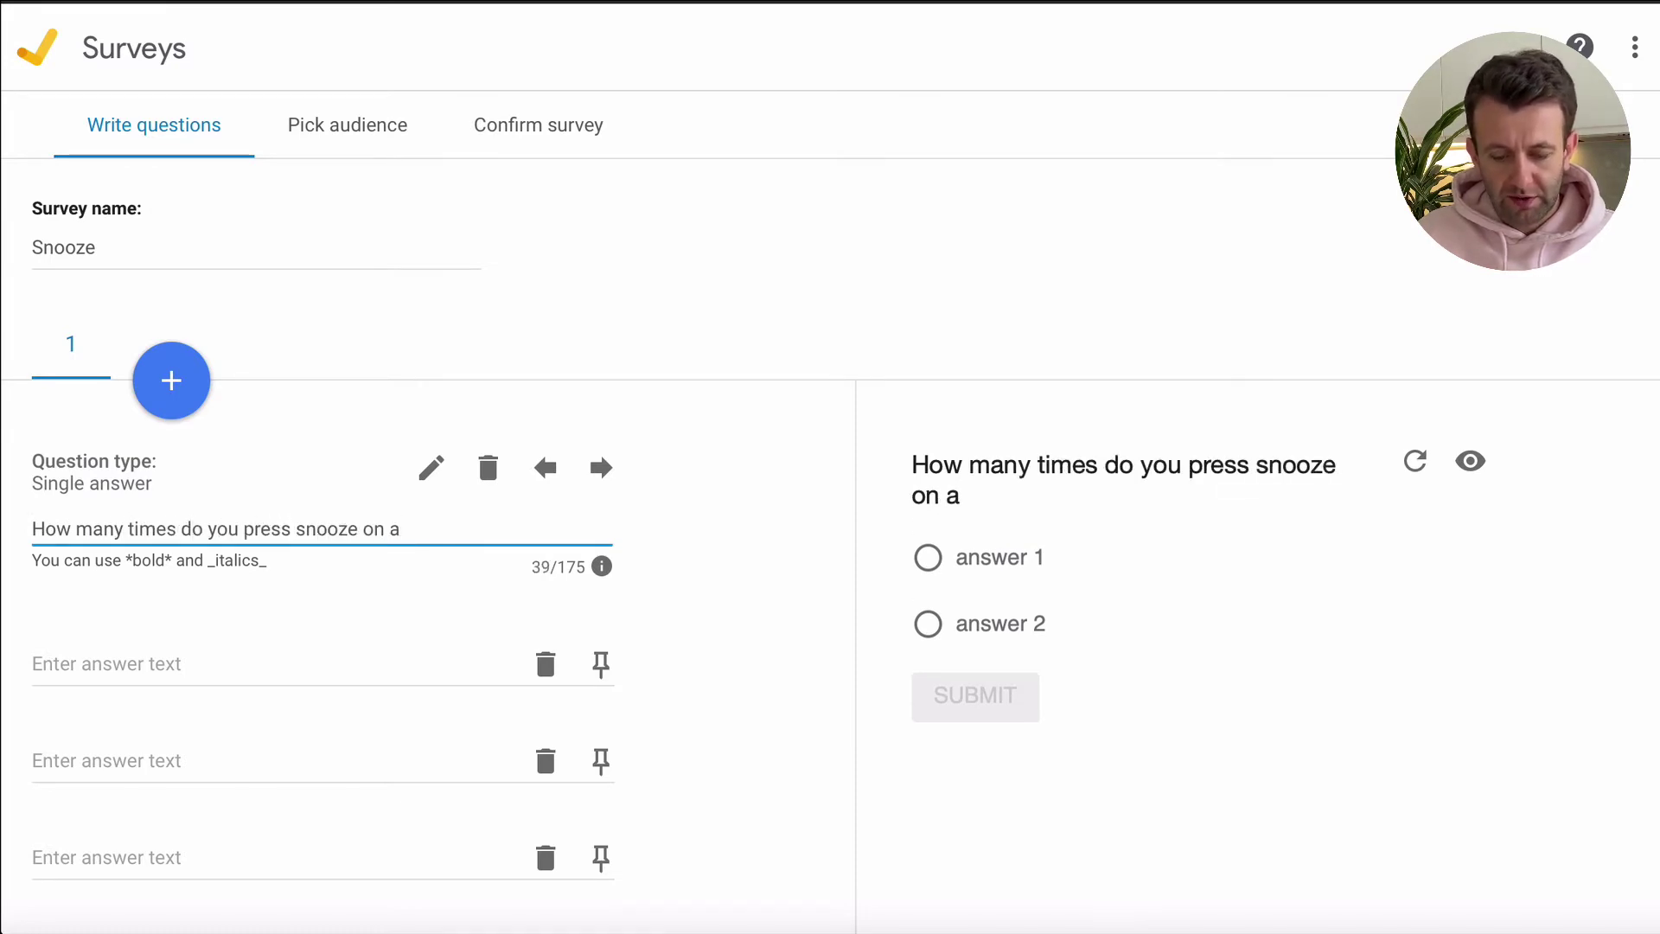
type("verage?")
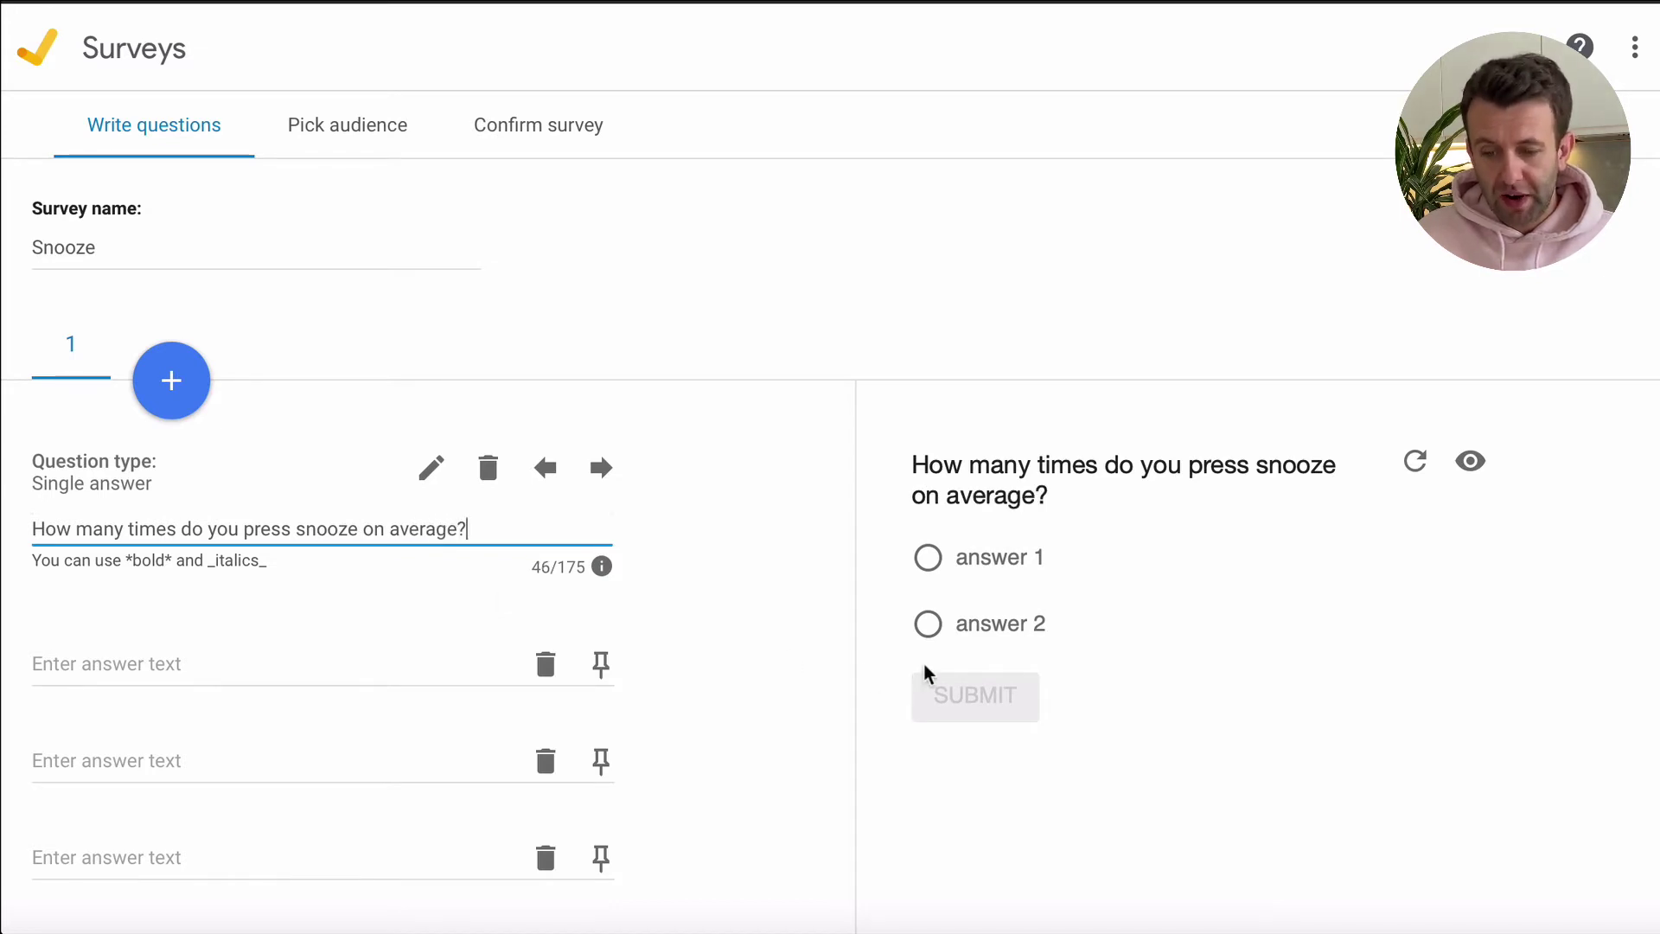
scroll(129, 536, "down", 1)
left_click(129, 537)
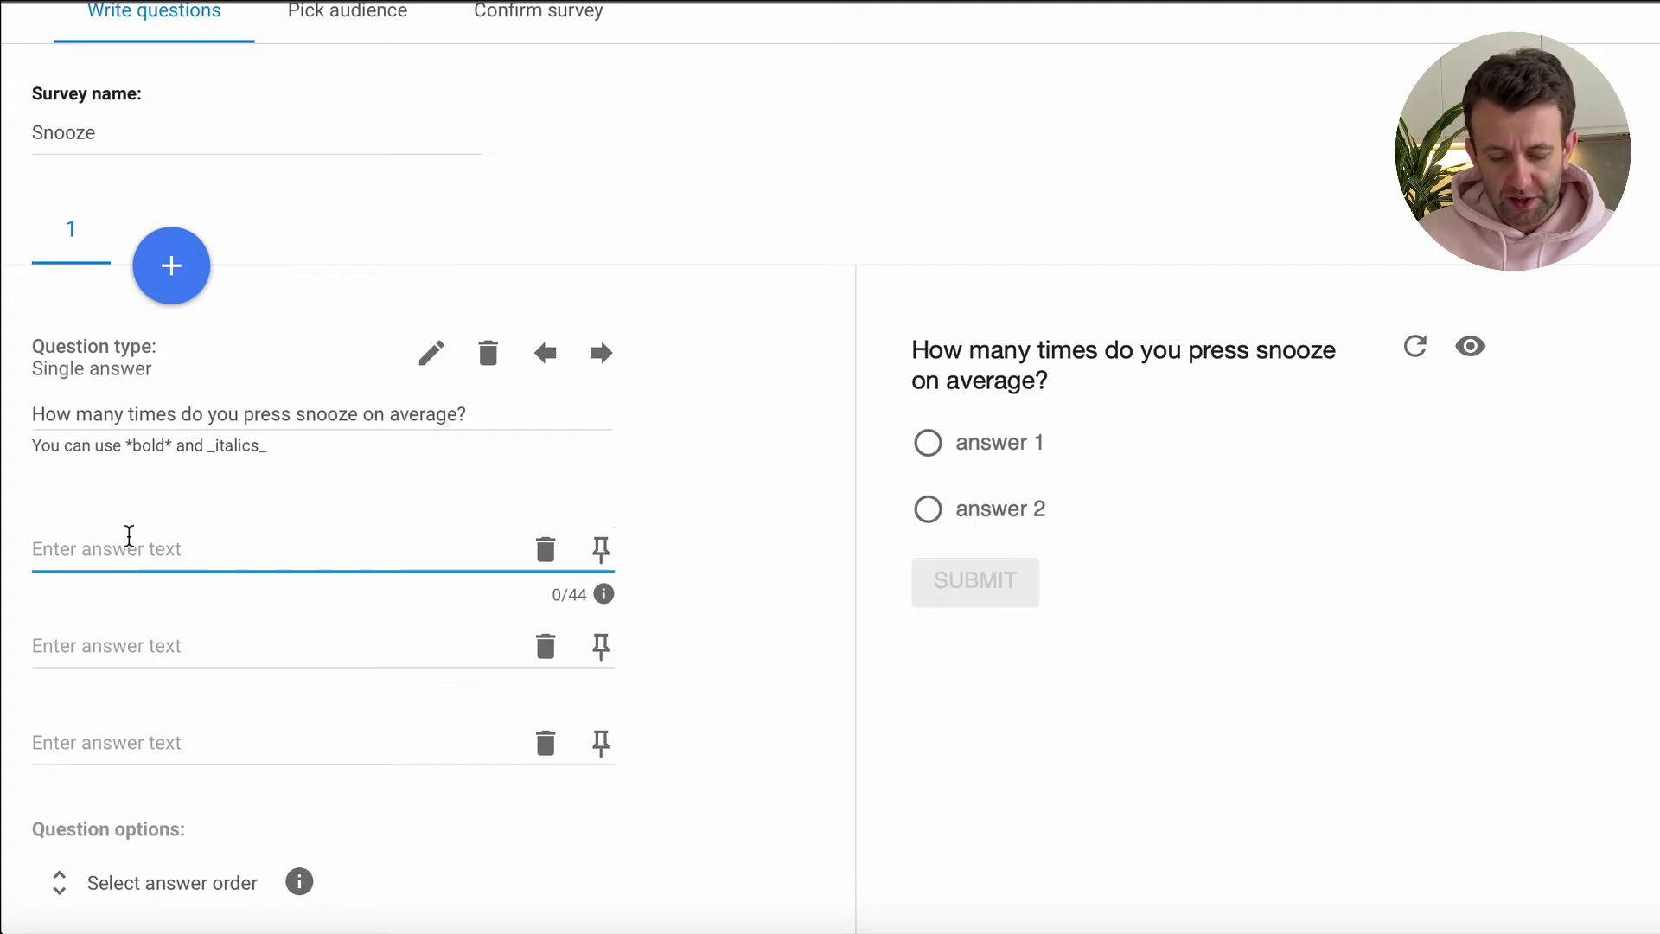
type("Once")
key("Tab")
type("Twice")
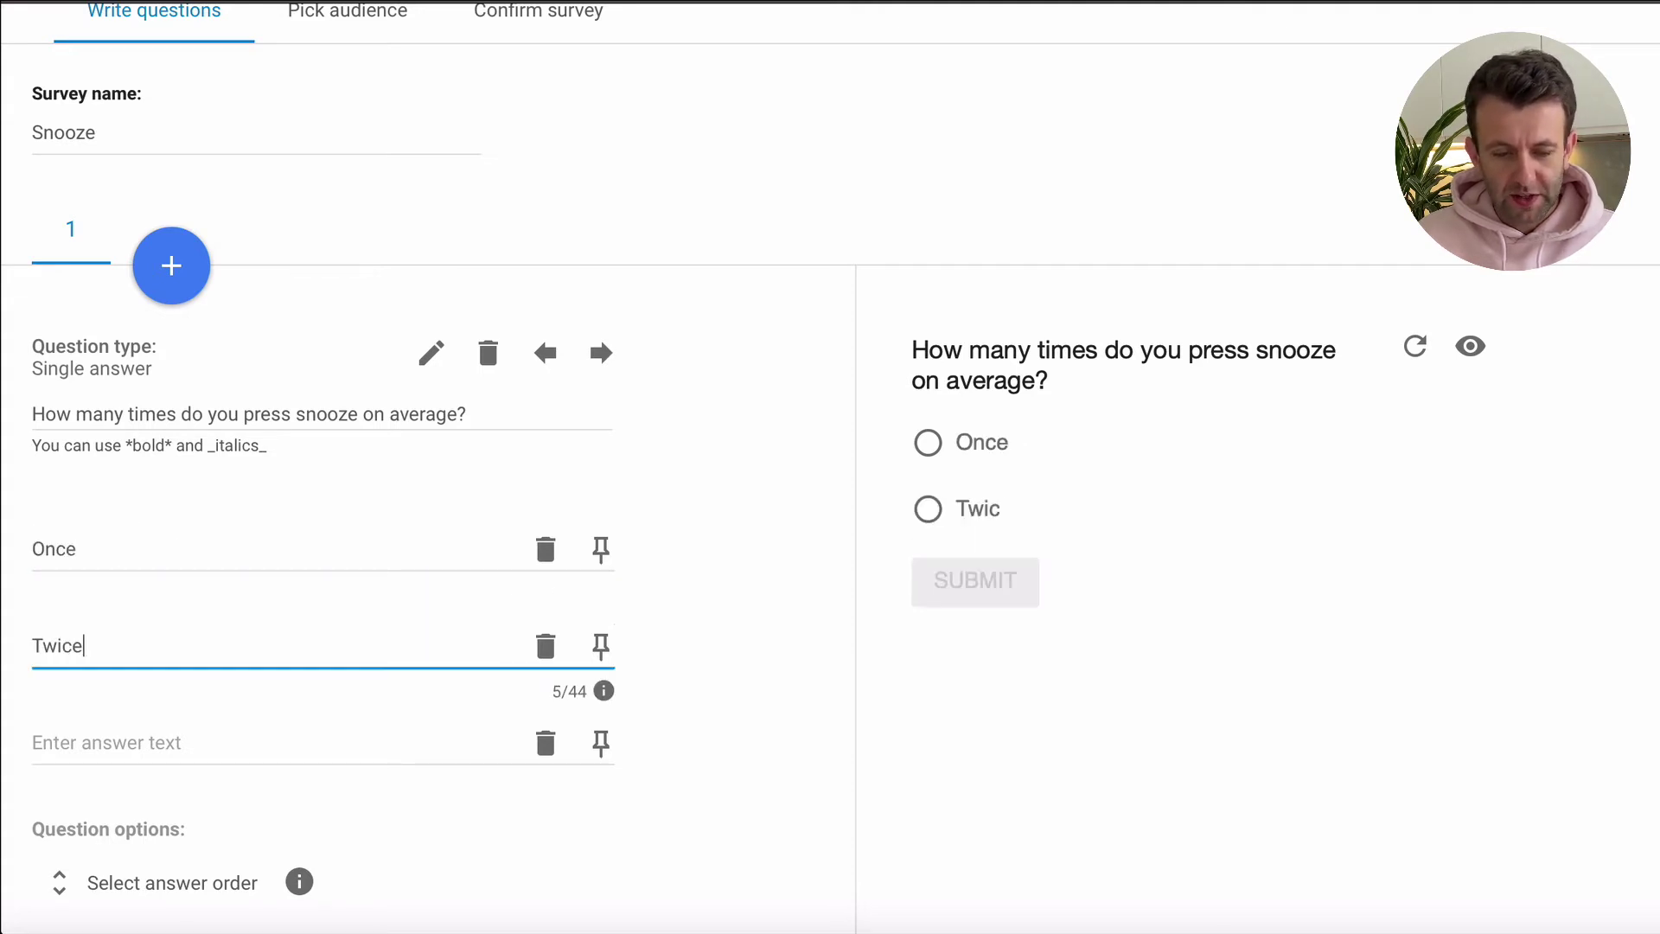
key("Tab")
type("Three or")
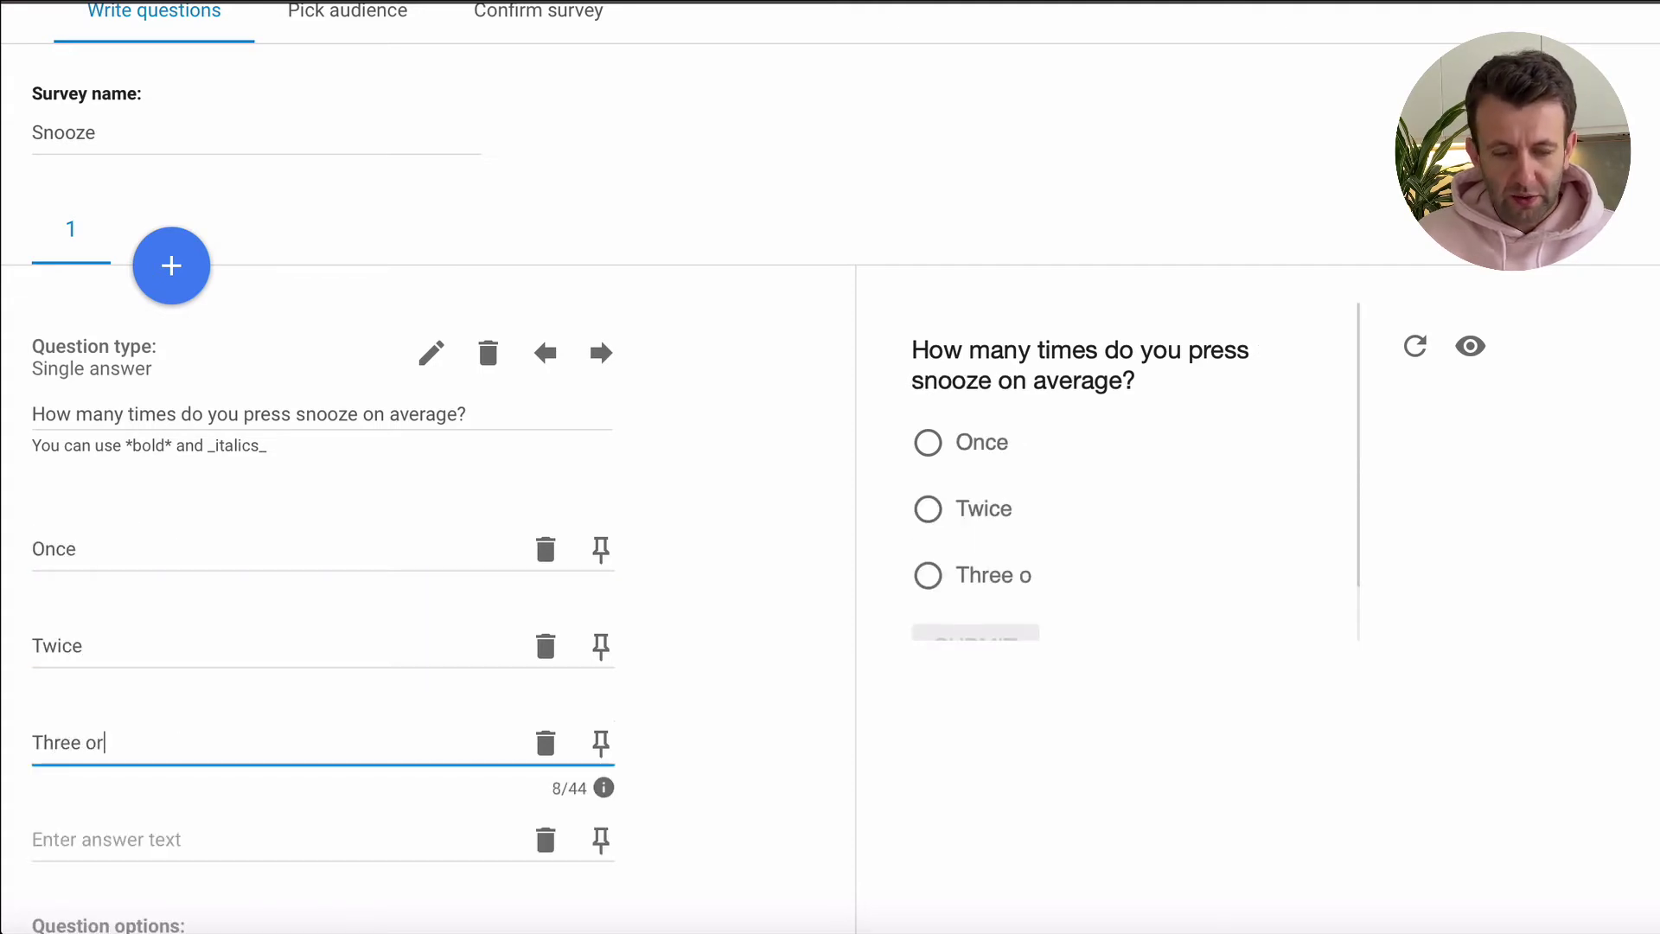
type(" more times")
key("Tab")
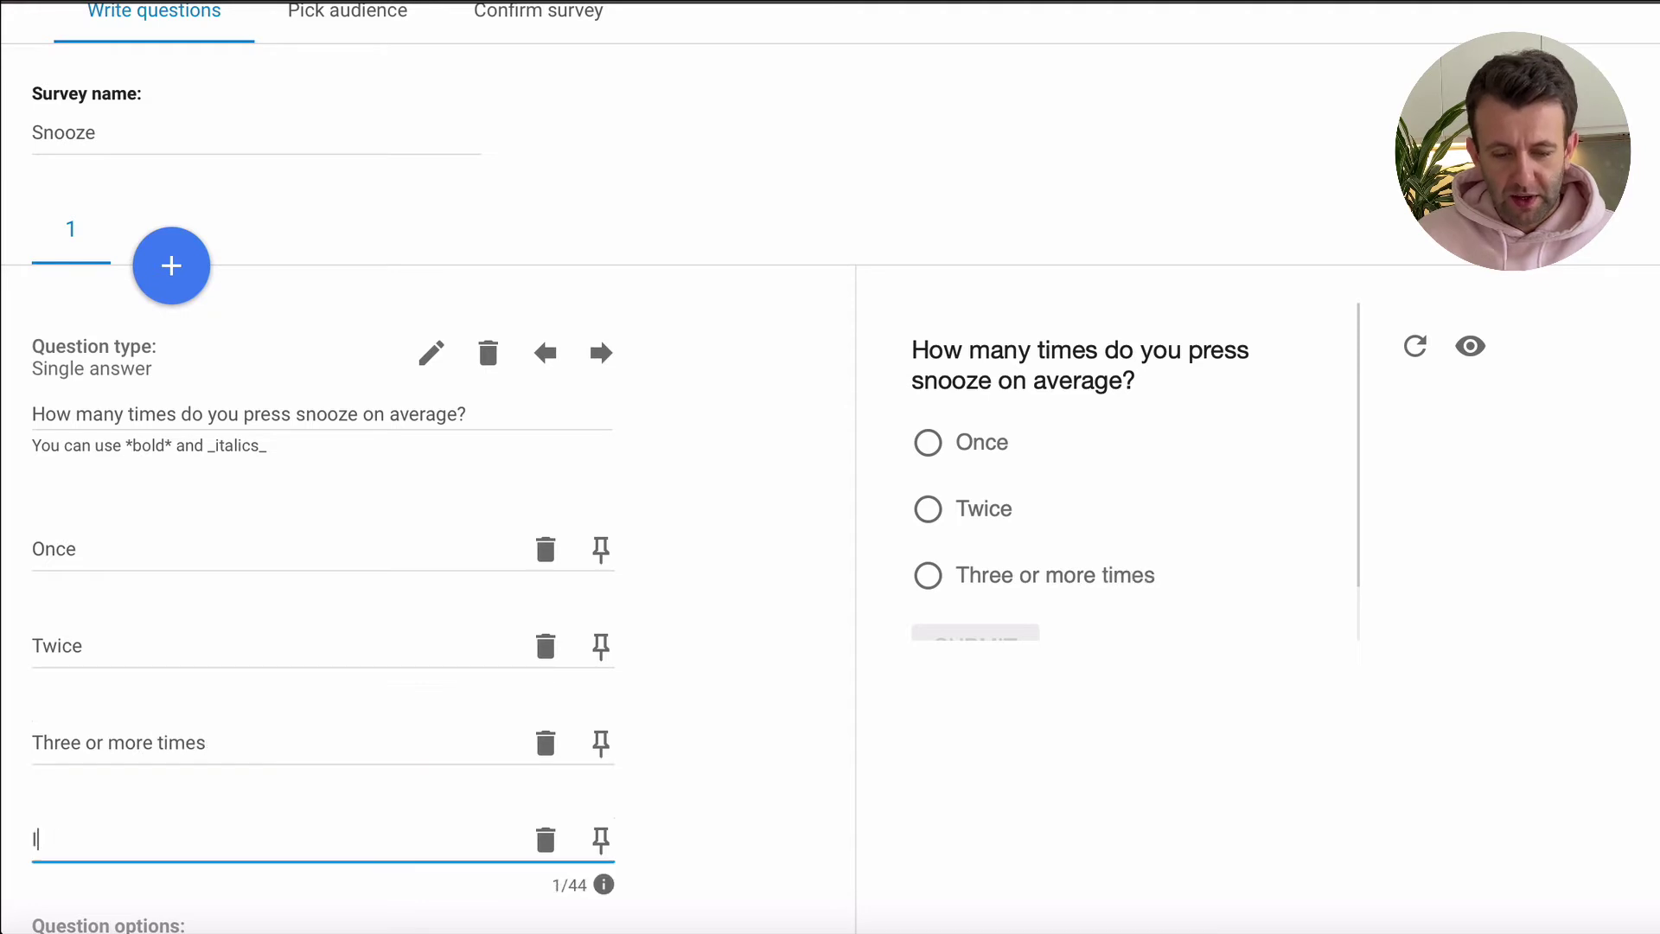
type("I never press snooze")
- Wrap 'average' in the question text with asterisks
left_click(296, 414)
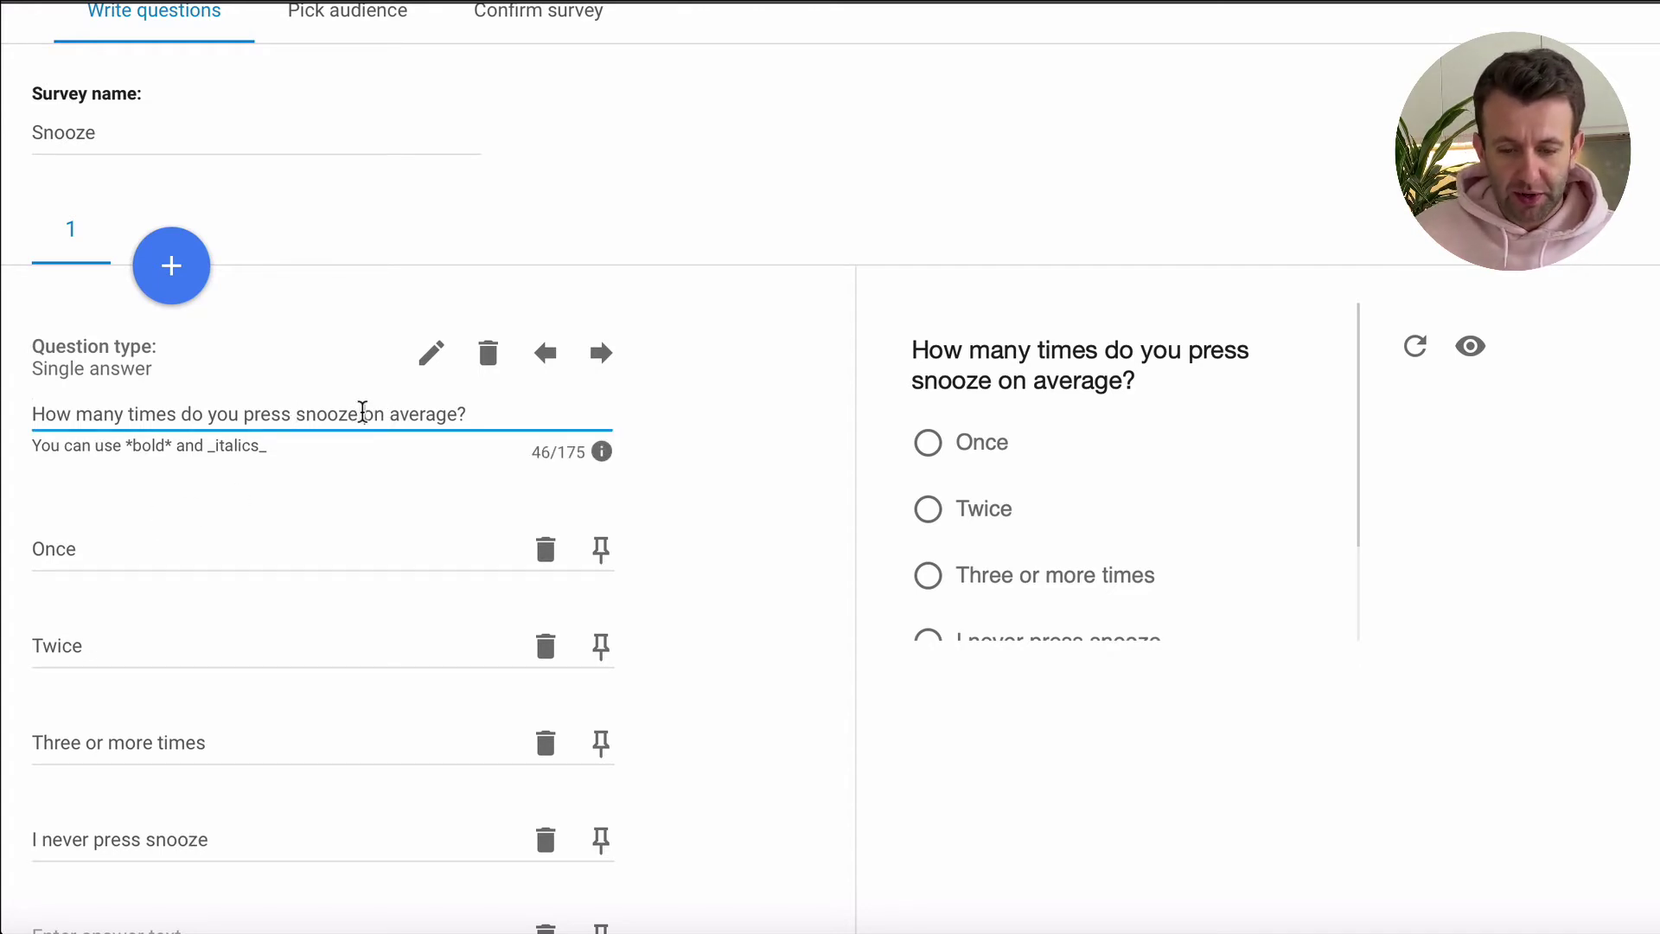
left_click(362, 412)
type("*")
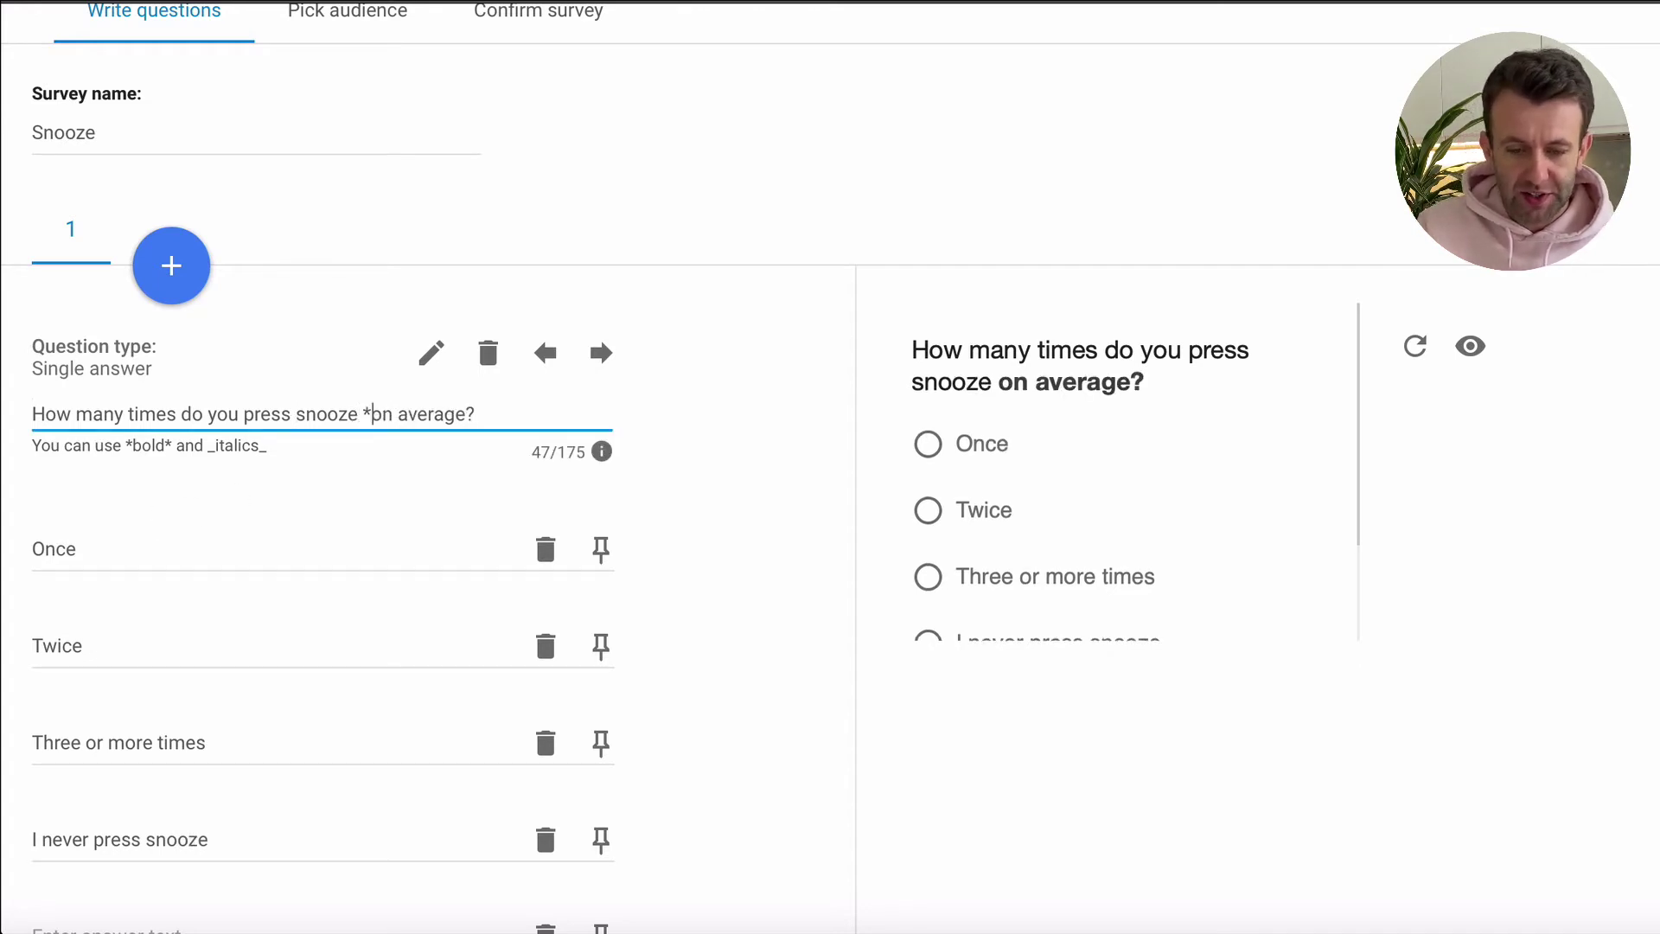
left_click(470, 414)
type("*")
- Set the answer order option to Randomly reverse answer order
scroll(671, 445, "down", 2)
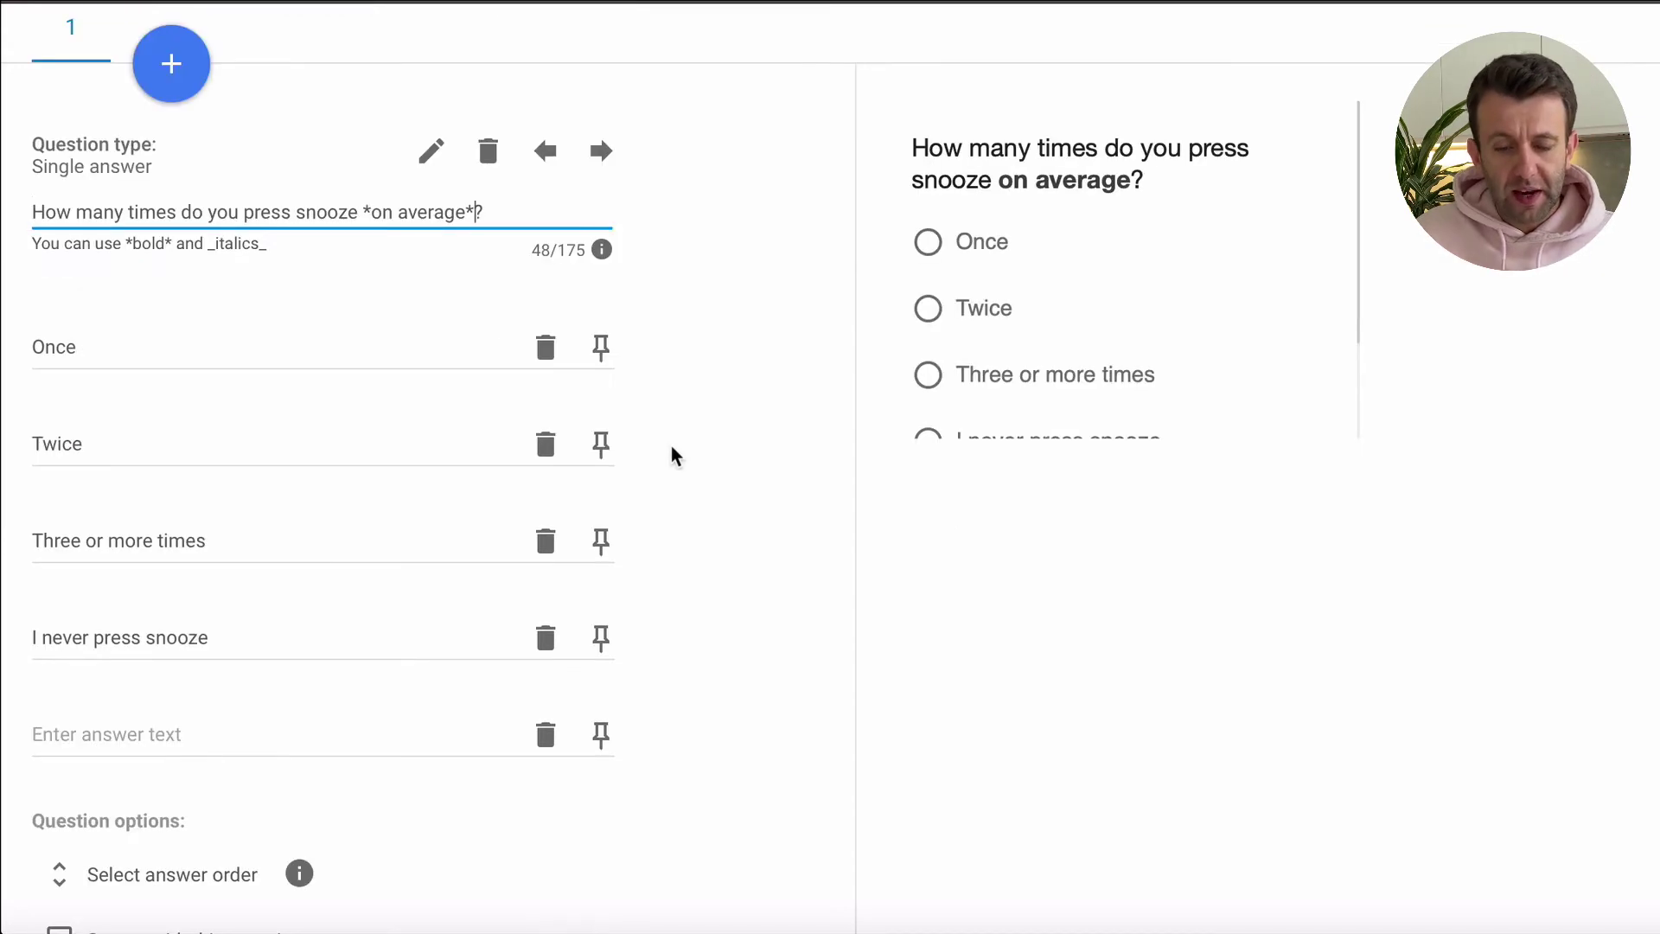
scroll(671, 444, "down", 1)
scroll(671, 444, "down", 2)
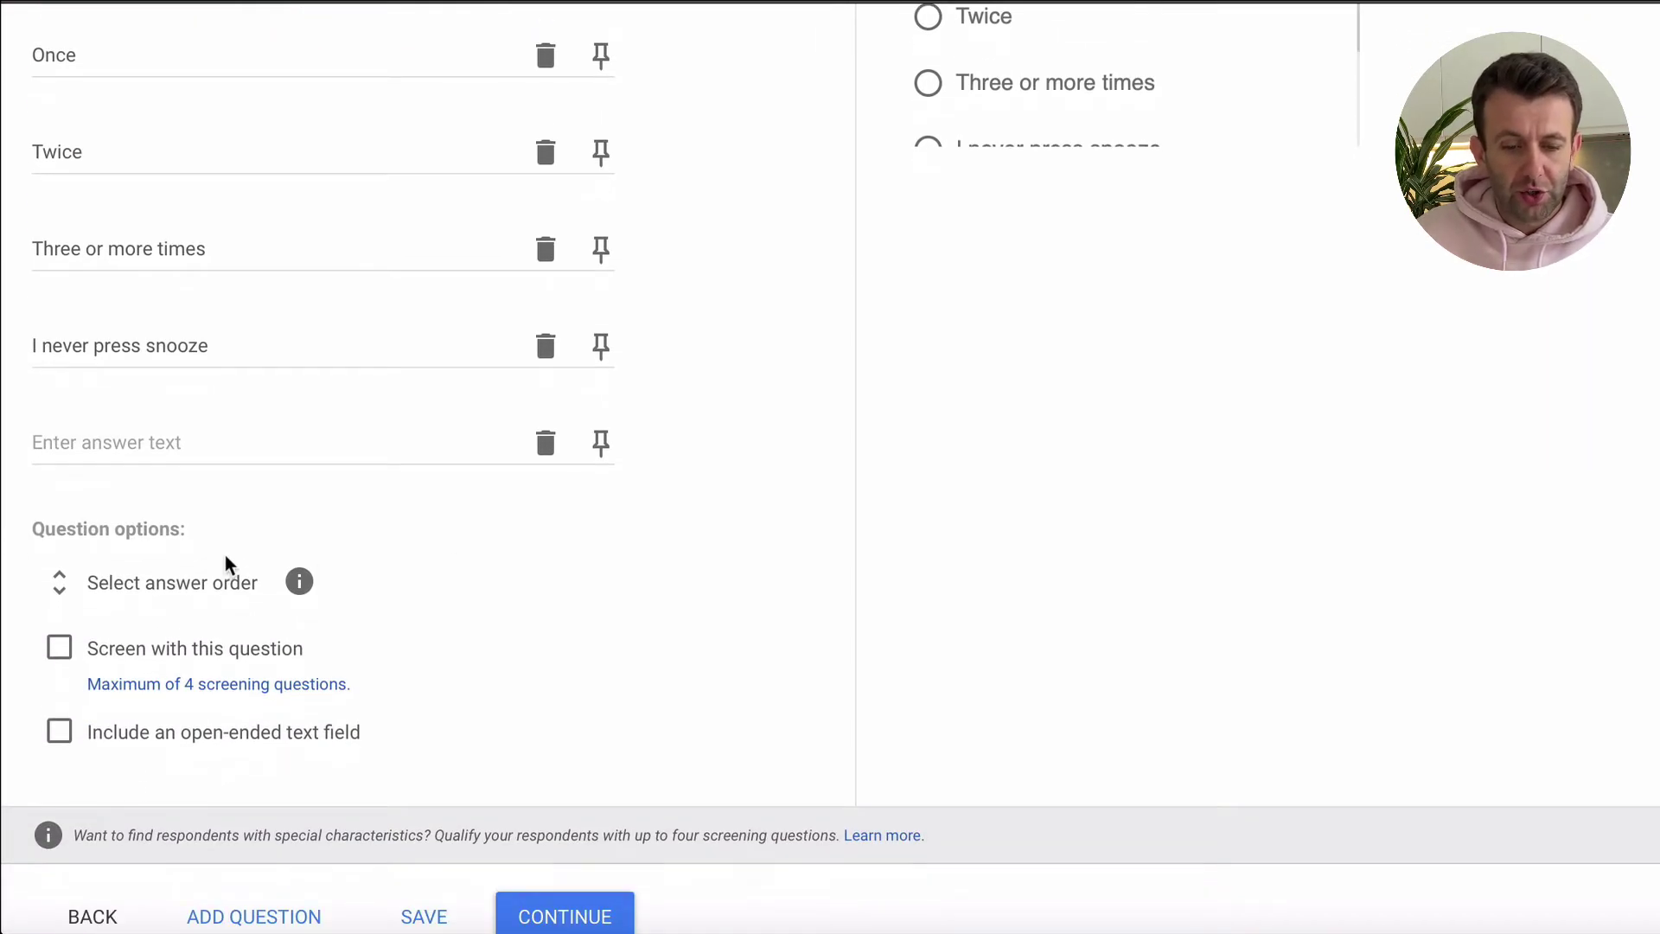
scroll(651, 628, "up", 2)
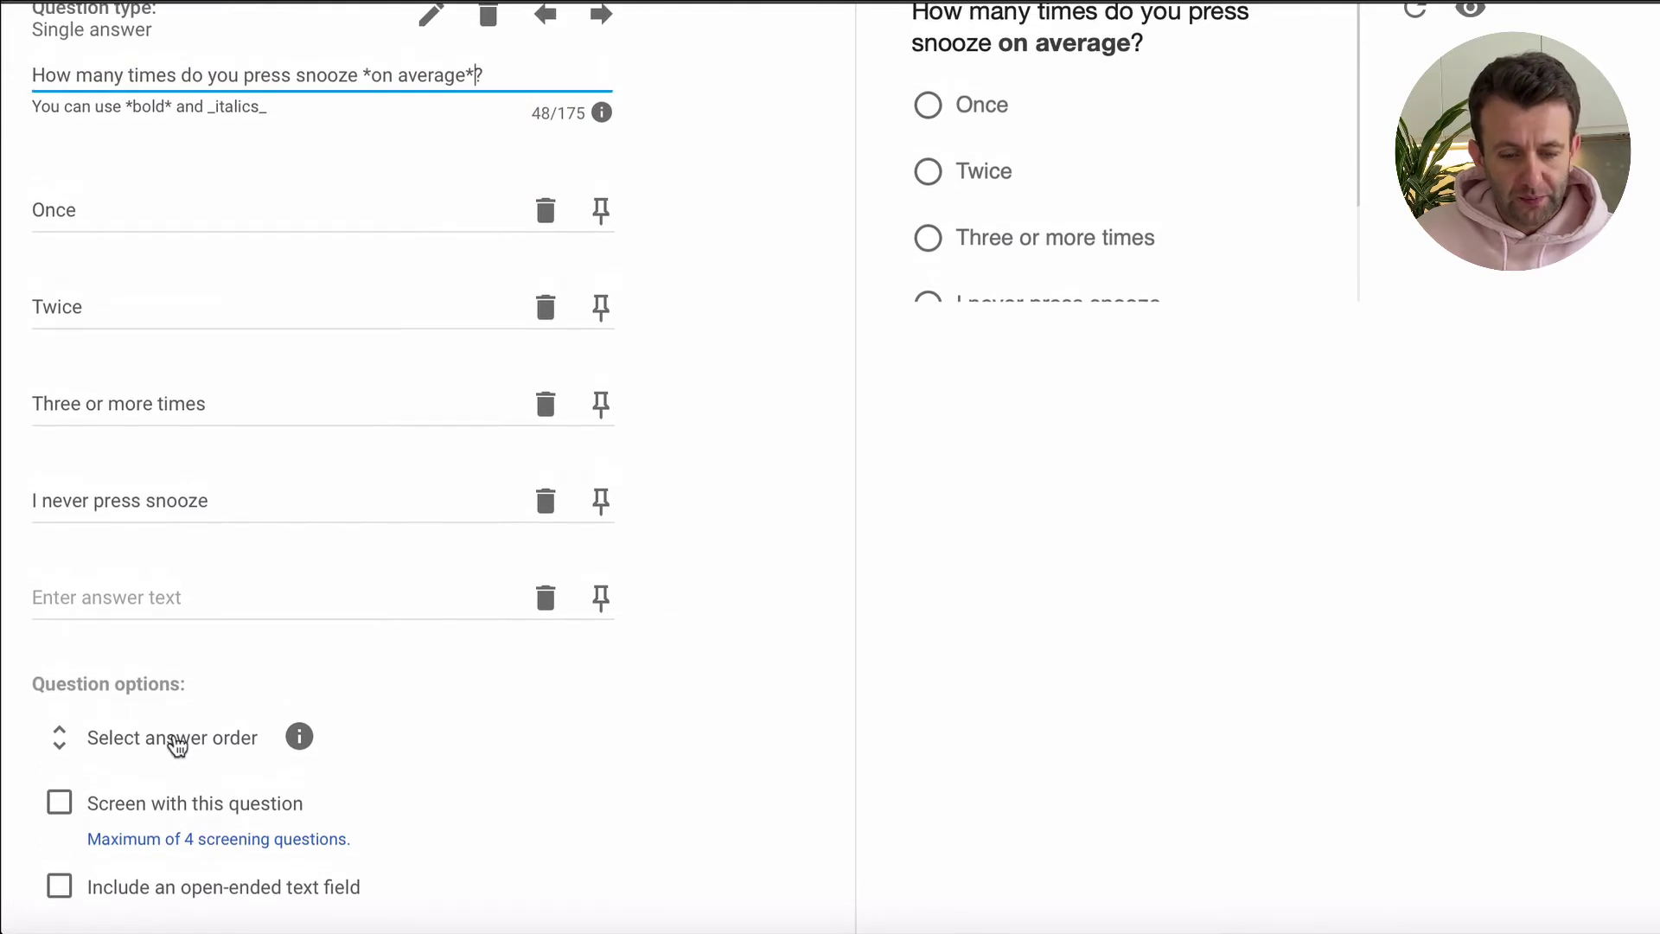
left_click(176, 742)
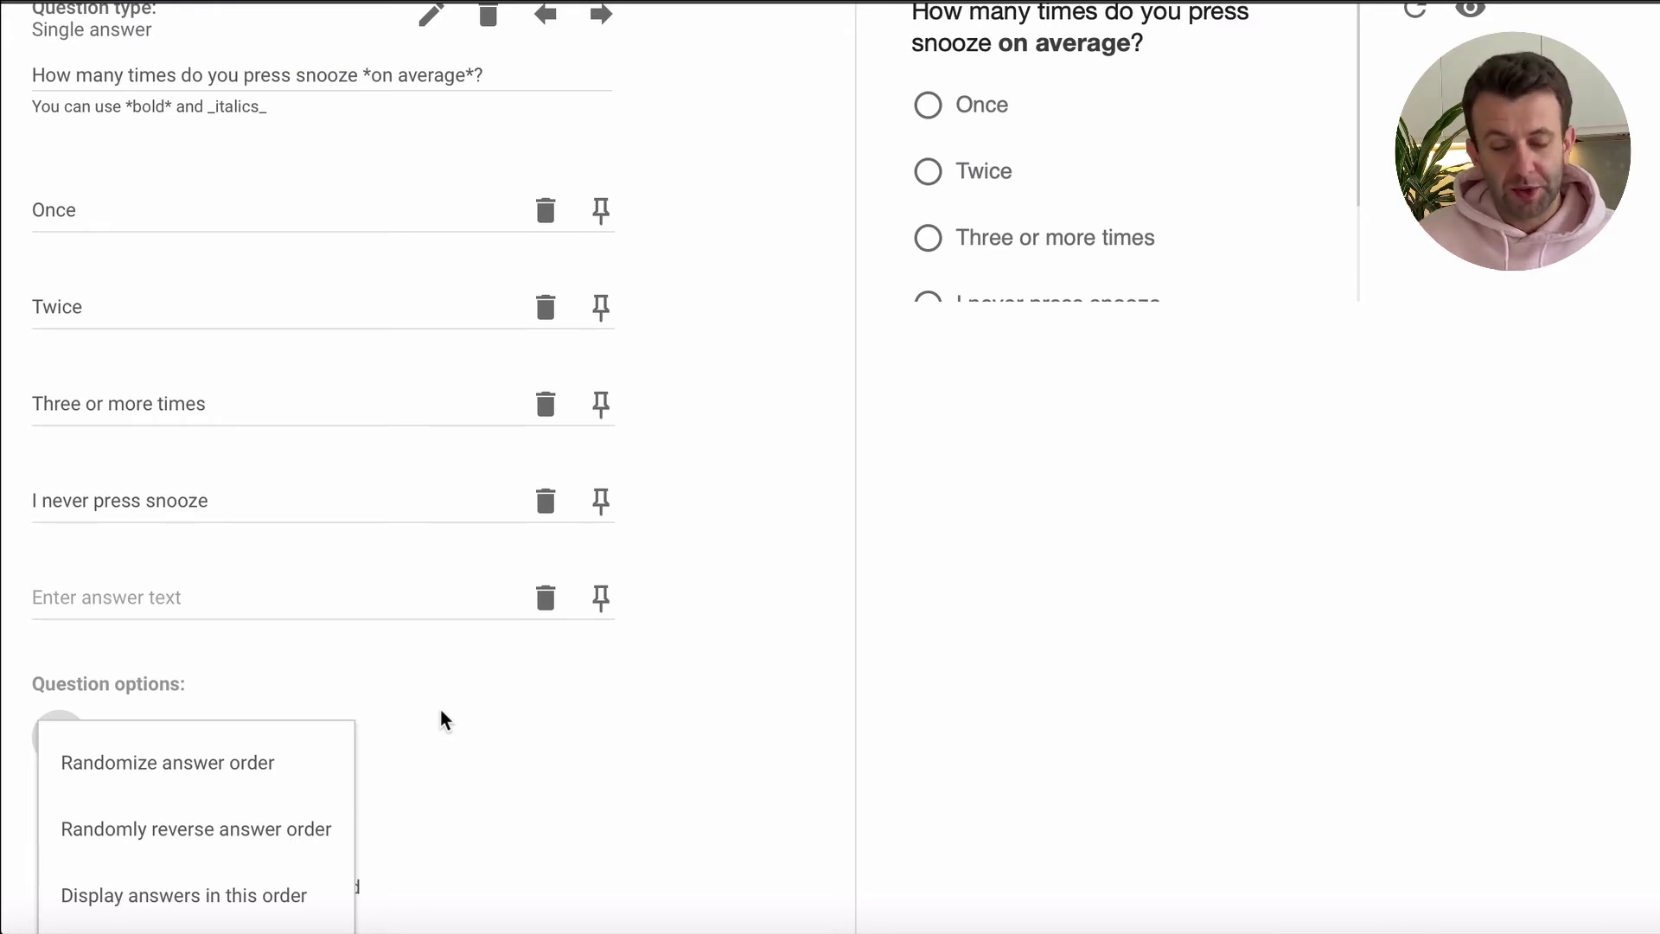
left_click(277, 843)
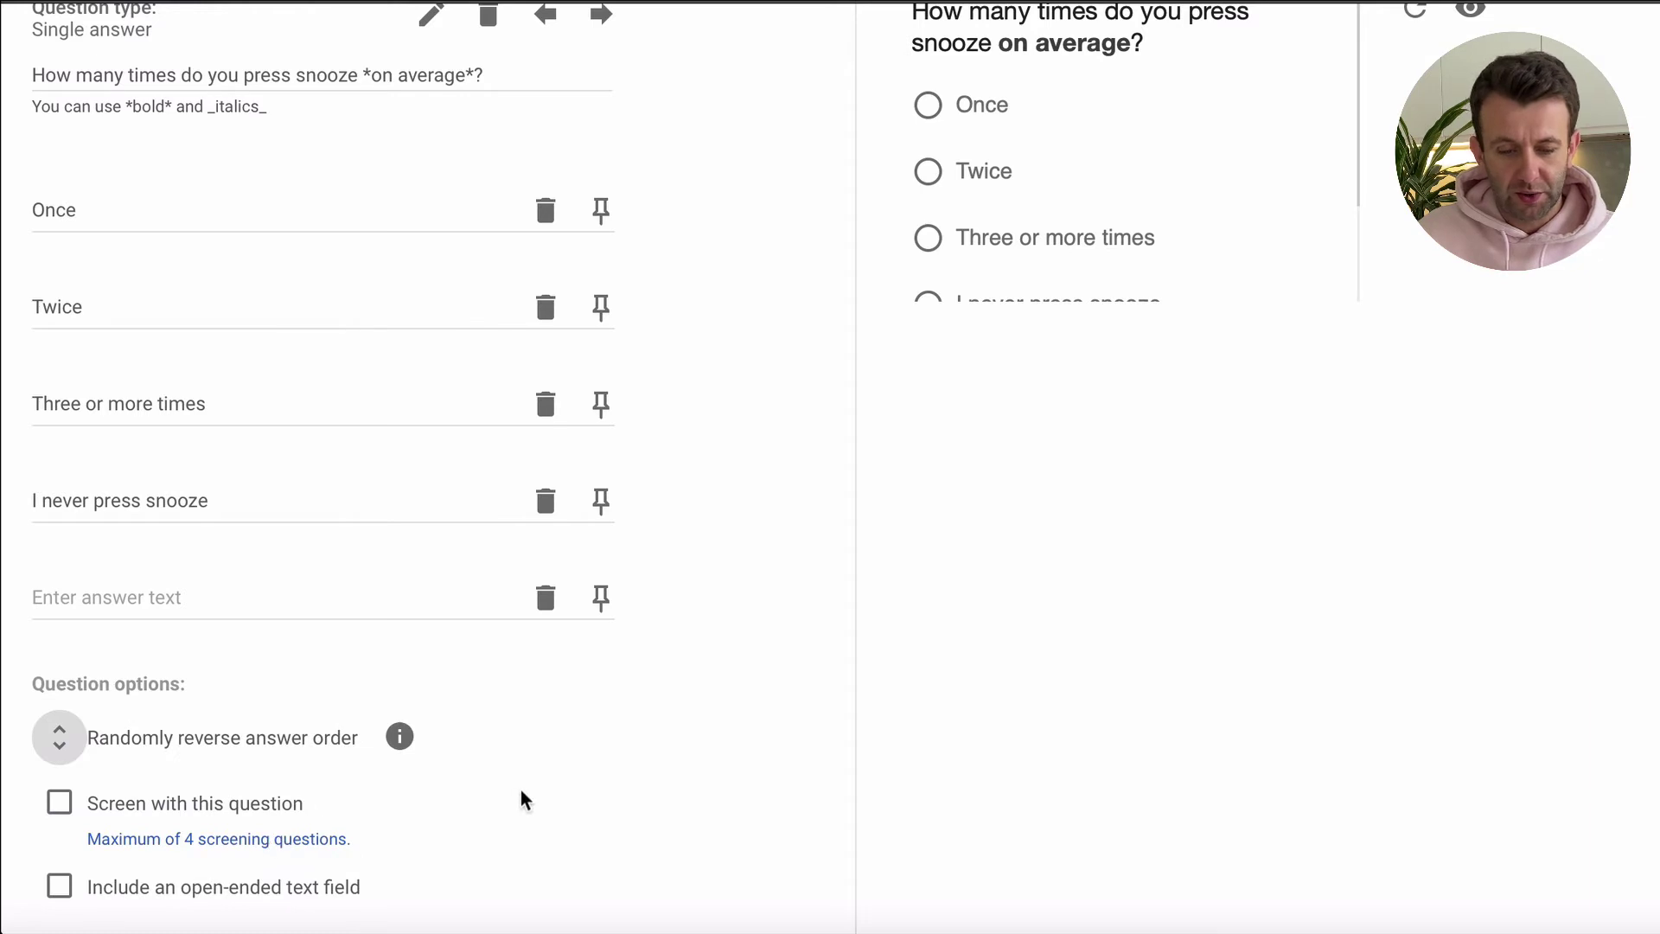
- Include an open-ended text field, adding an 'Other (please specify)' answer
scroll(520, 790, "down", 1)
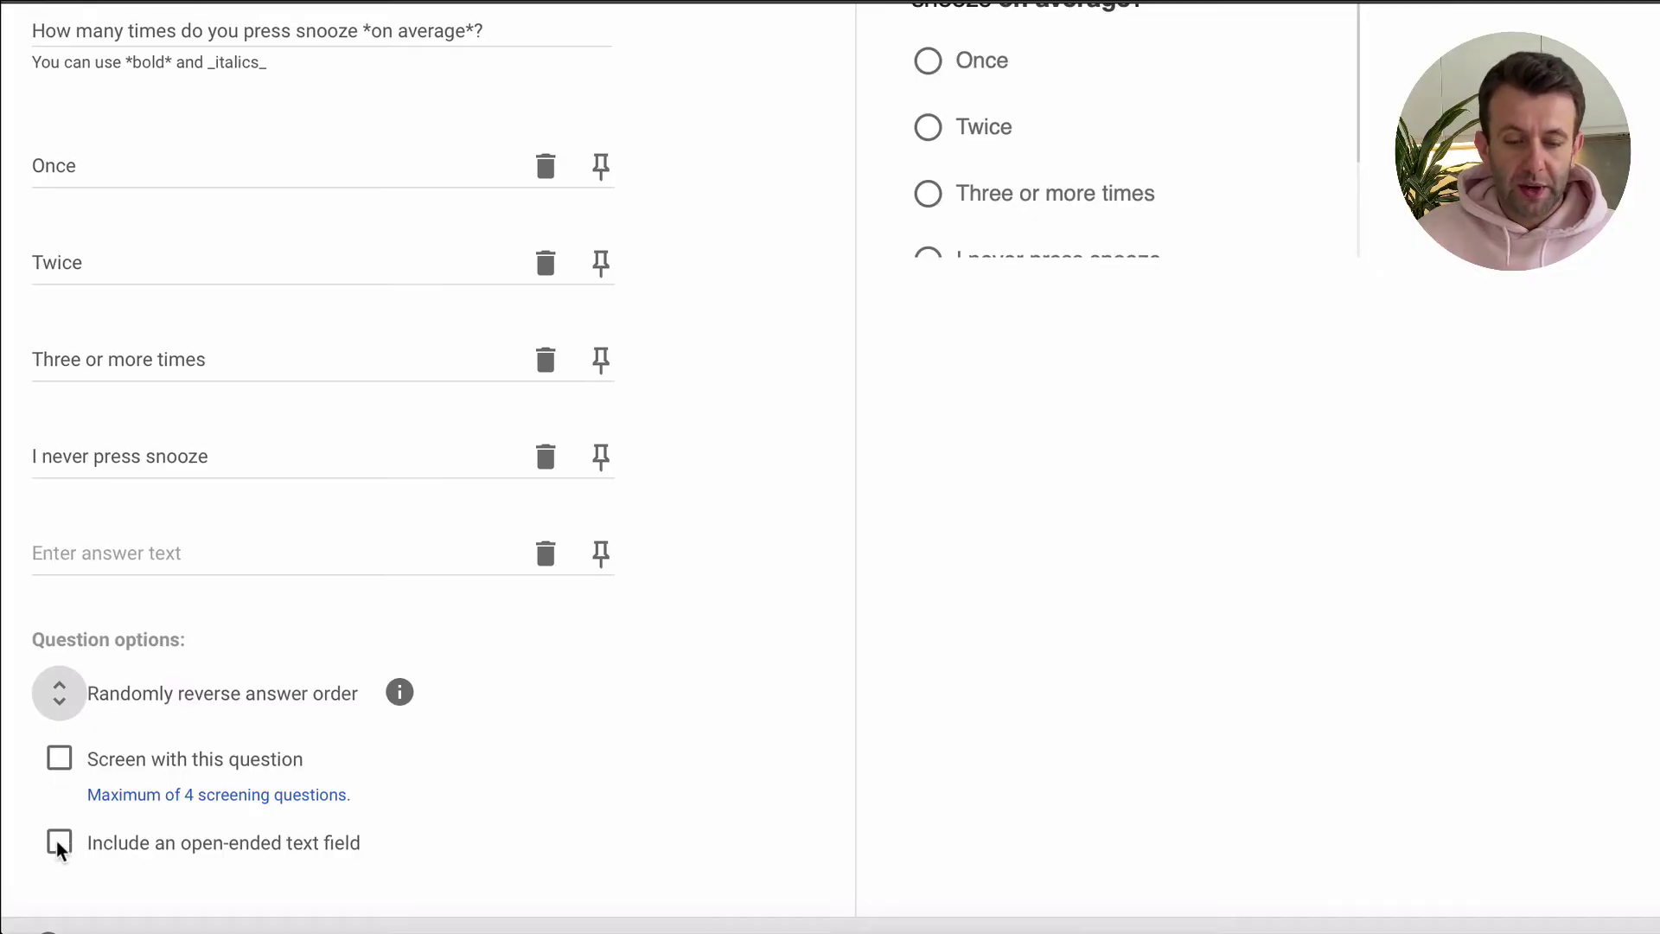
left_click(57, 843)
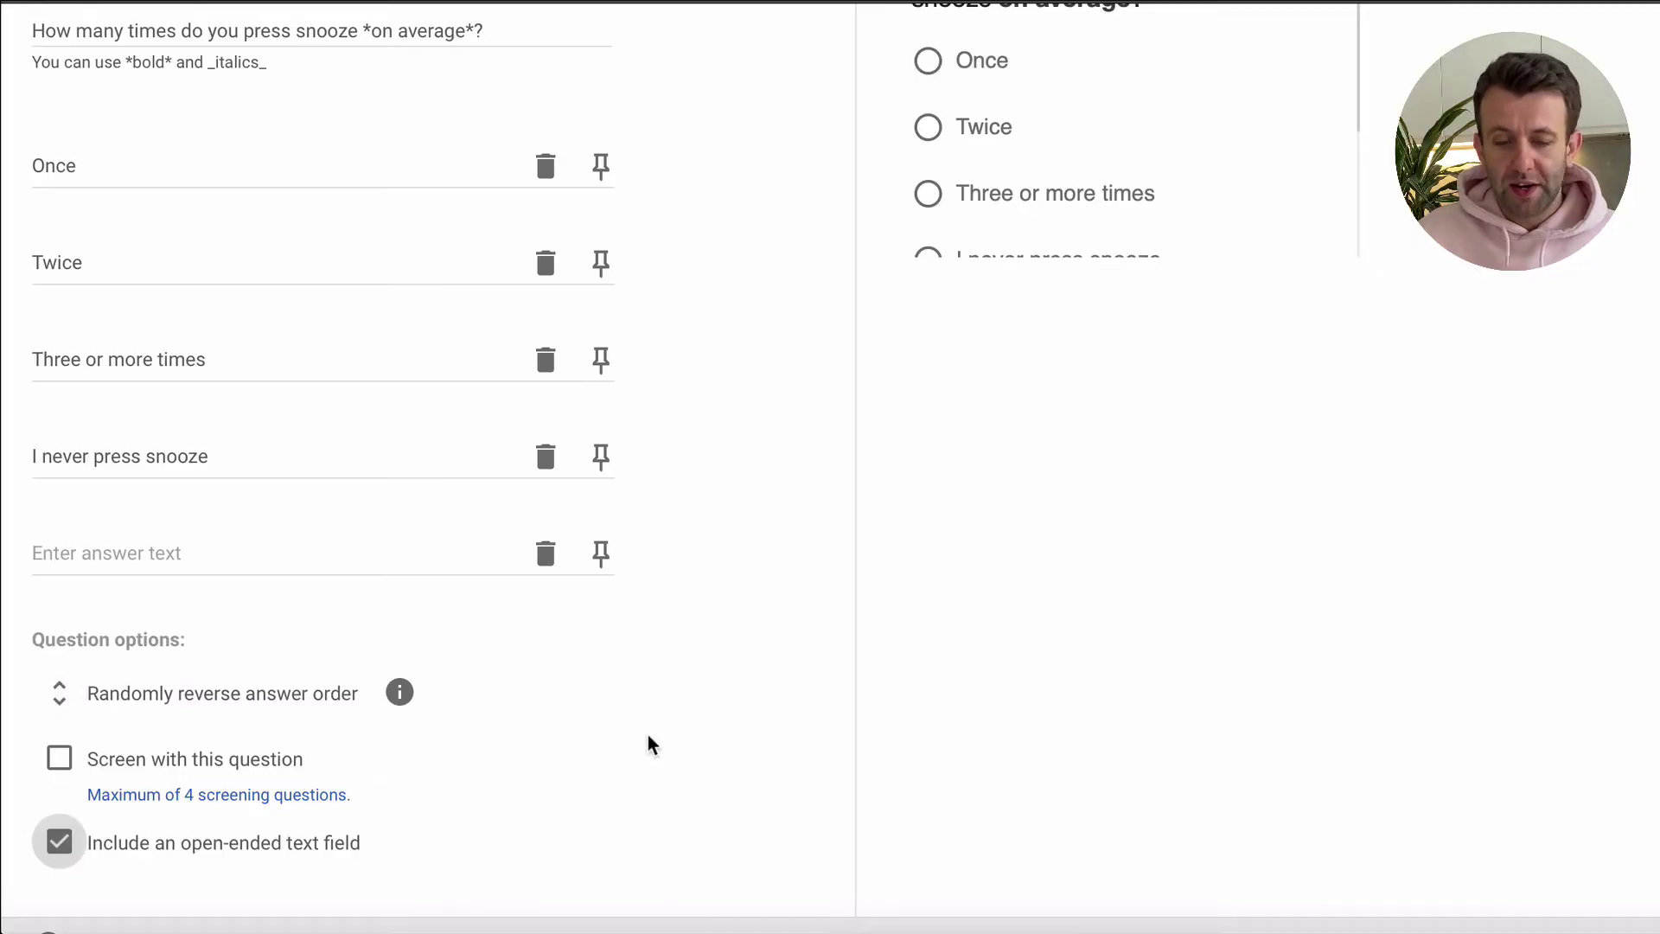
scroll(904, 551, "up", 2)
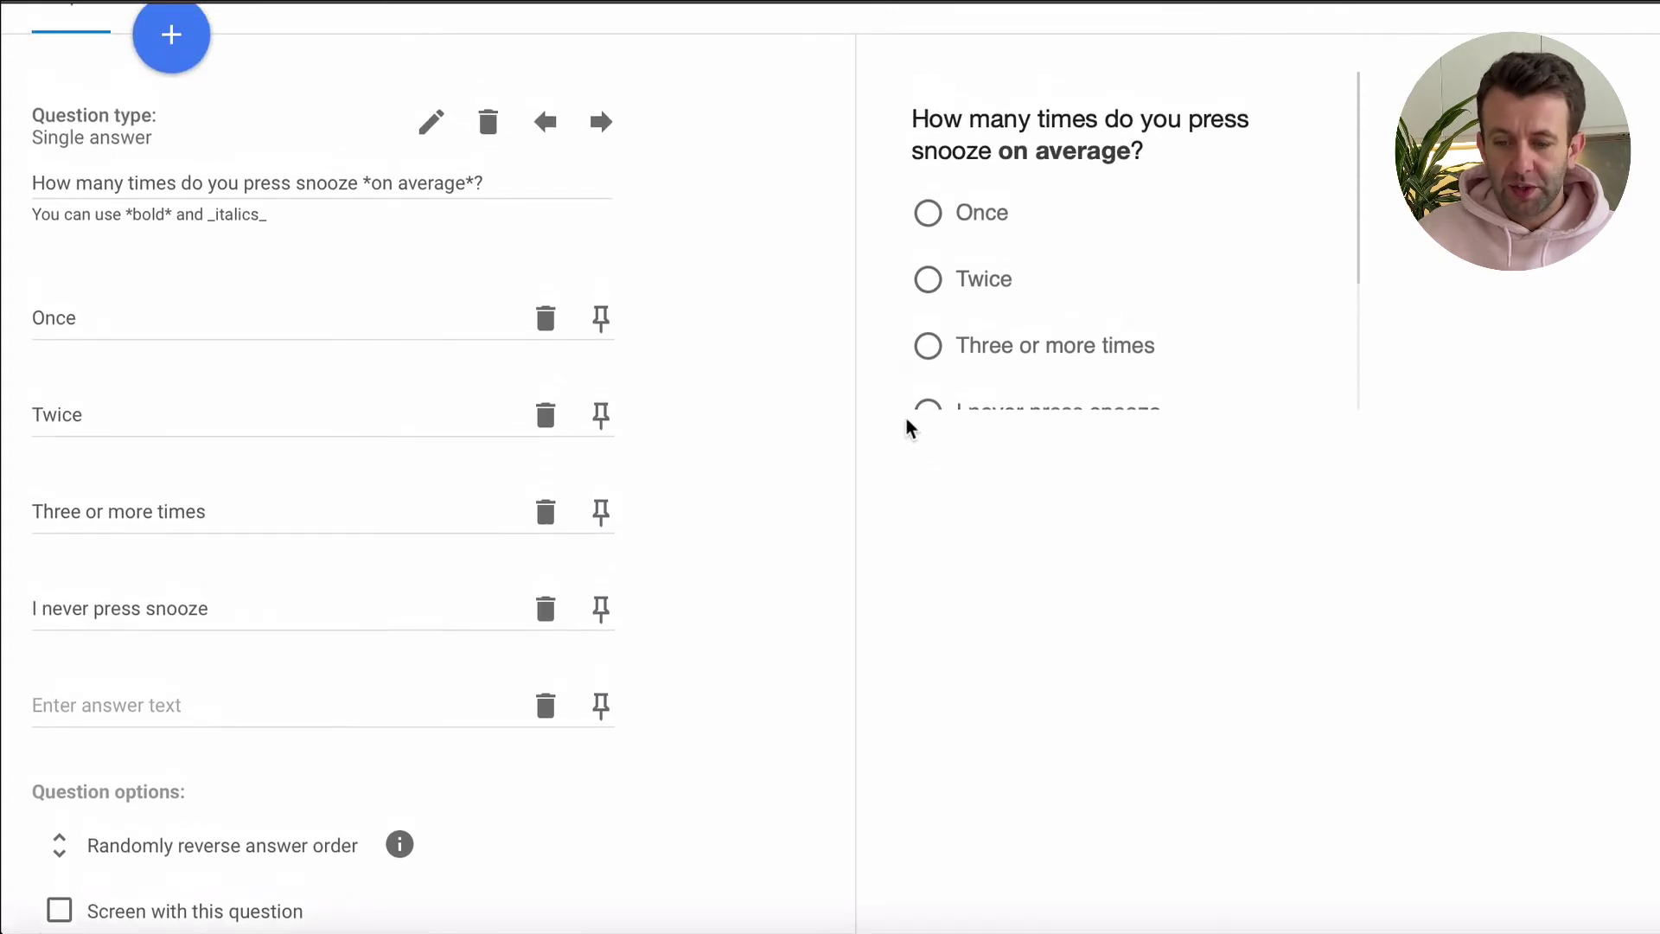
scroll(1108, 289, "down", 1)
scroll(1113, 294, "down", 2)
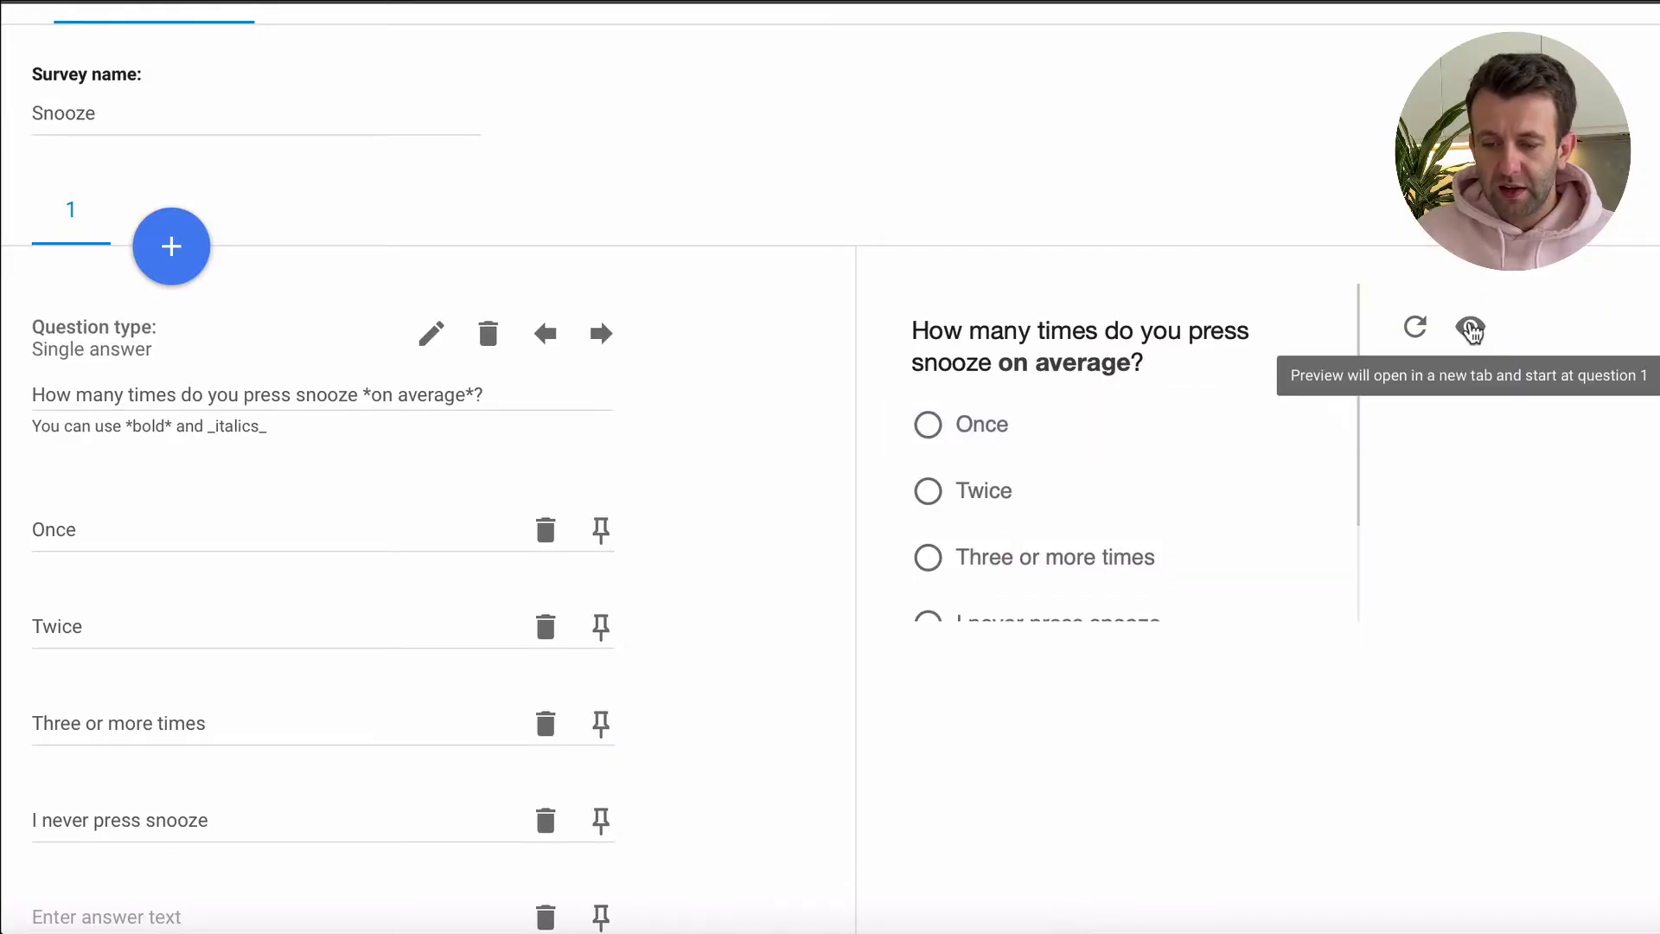
- Preview the Snooze survey on desktop, then close the preview
left_click(1471, 330)
left_click(1376, 415)
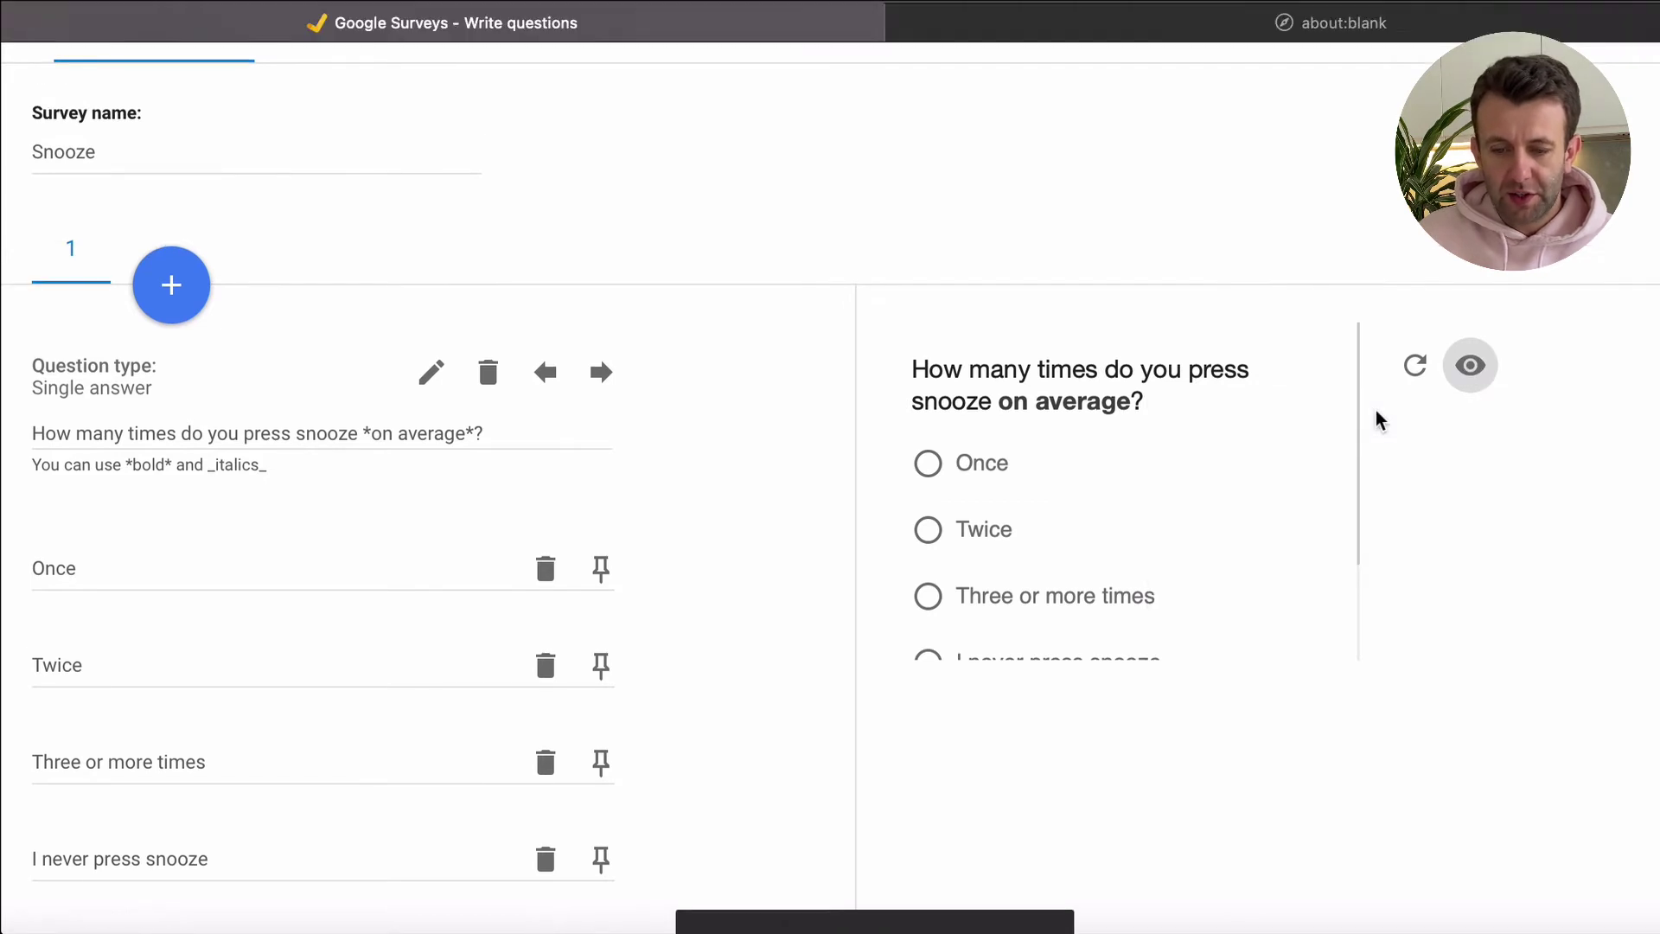
scroll(1135, 391, "down", 3)
scroll(1133, 394, "down", 4)
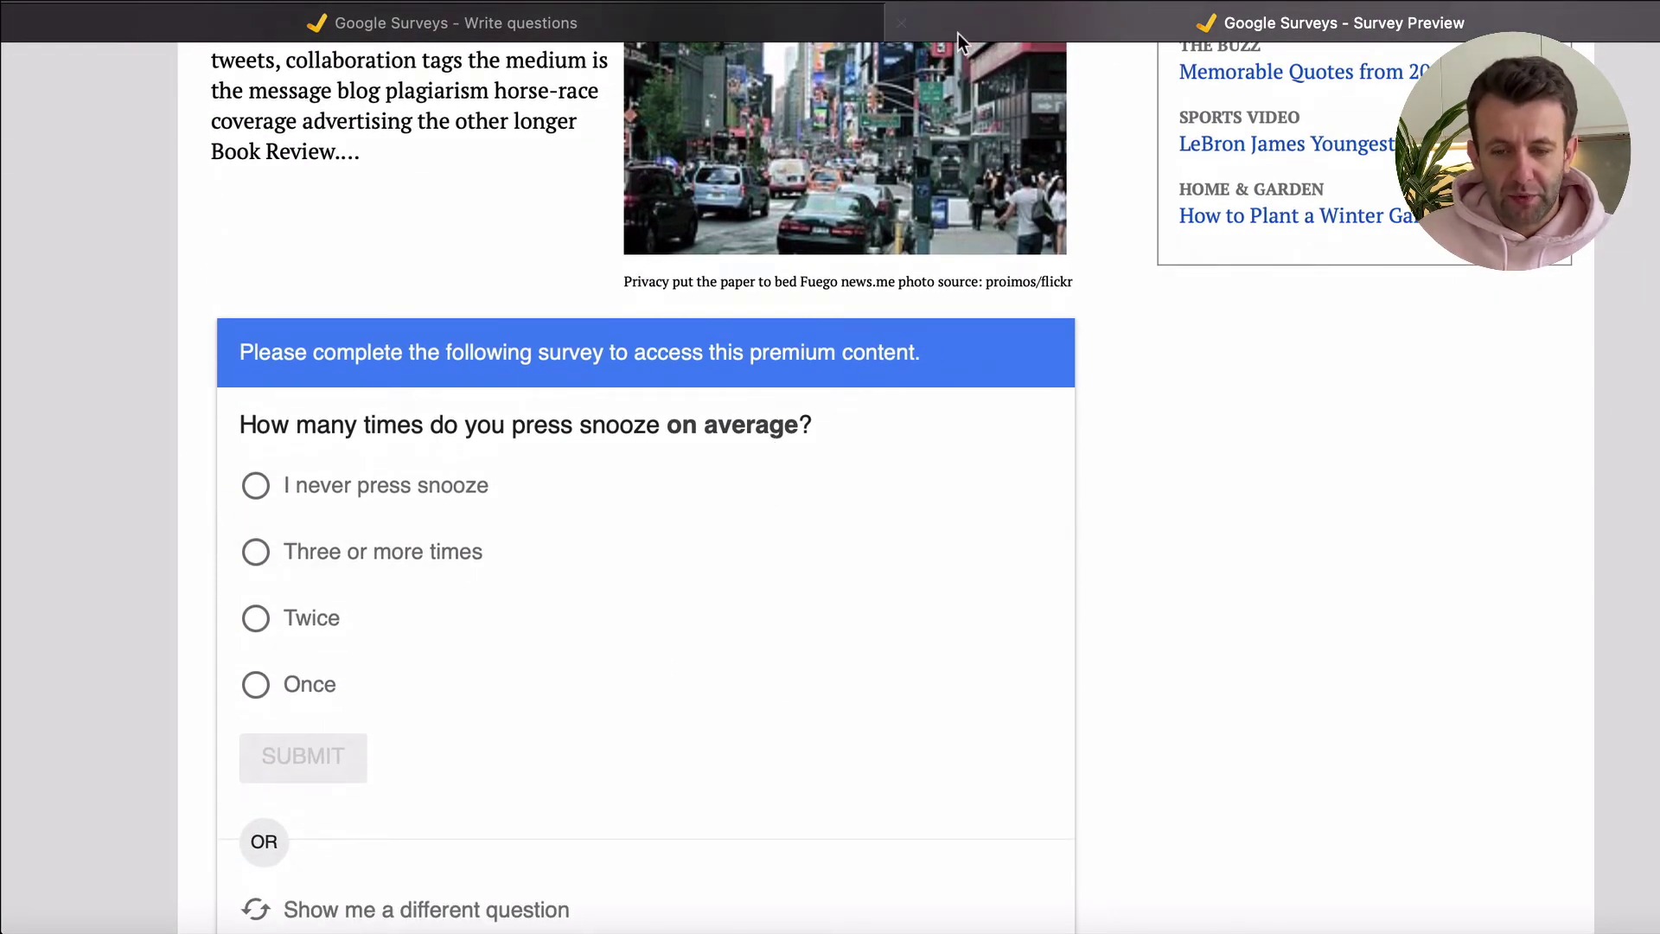
left_click(896, 26)
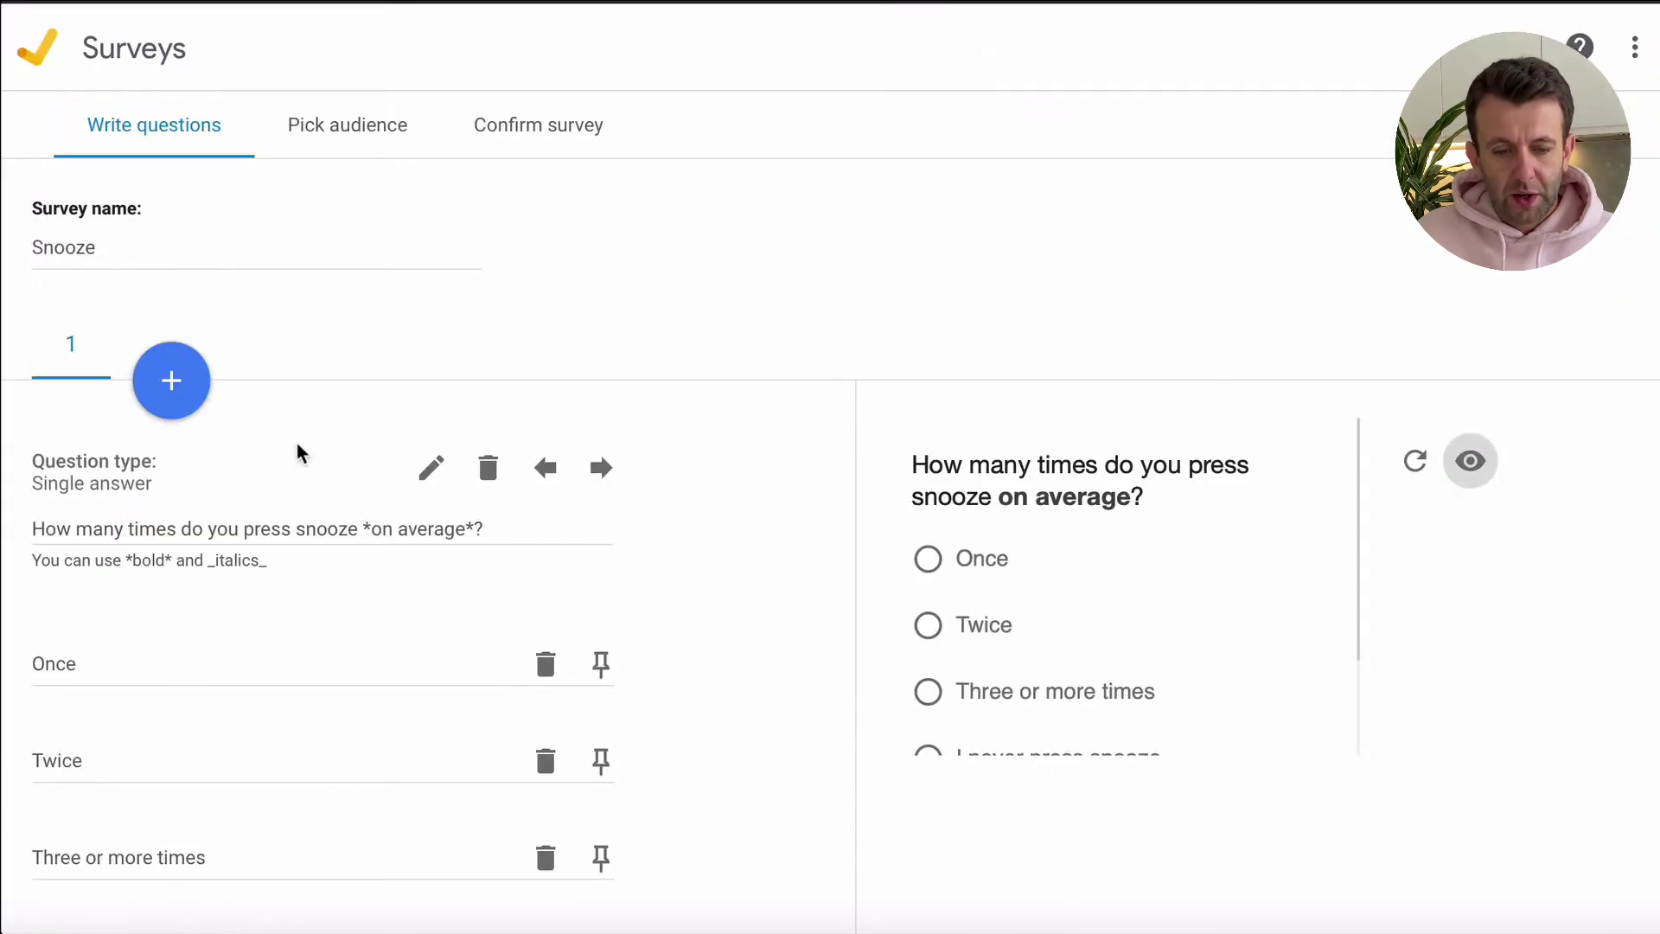
- Start adding a second question, then cancel it
left_click(172, 385)
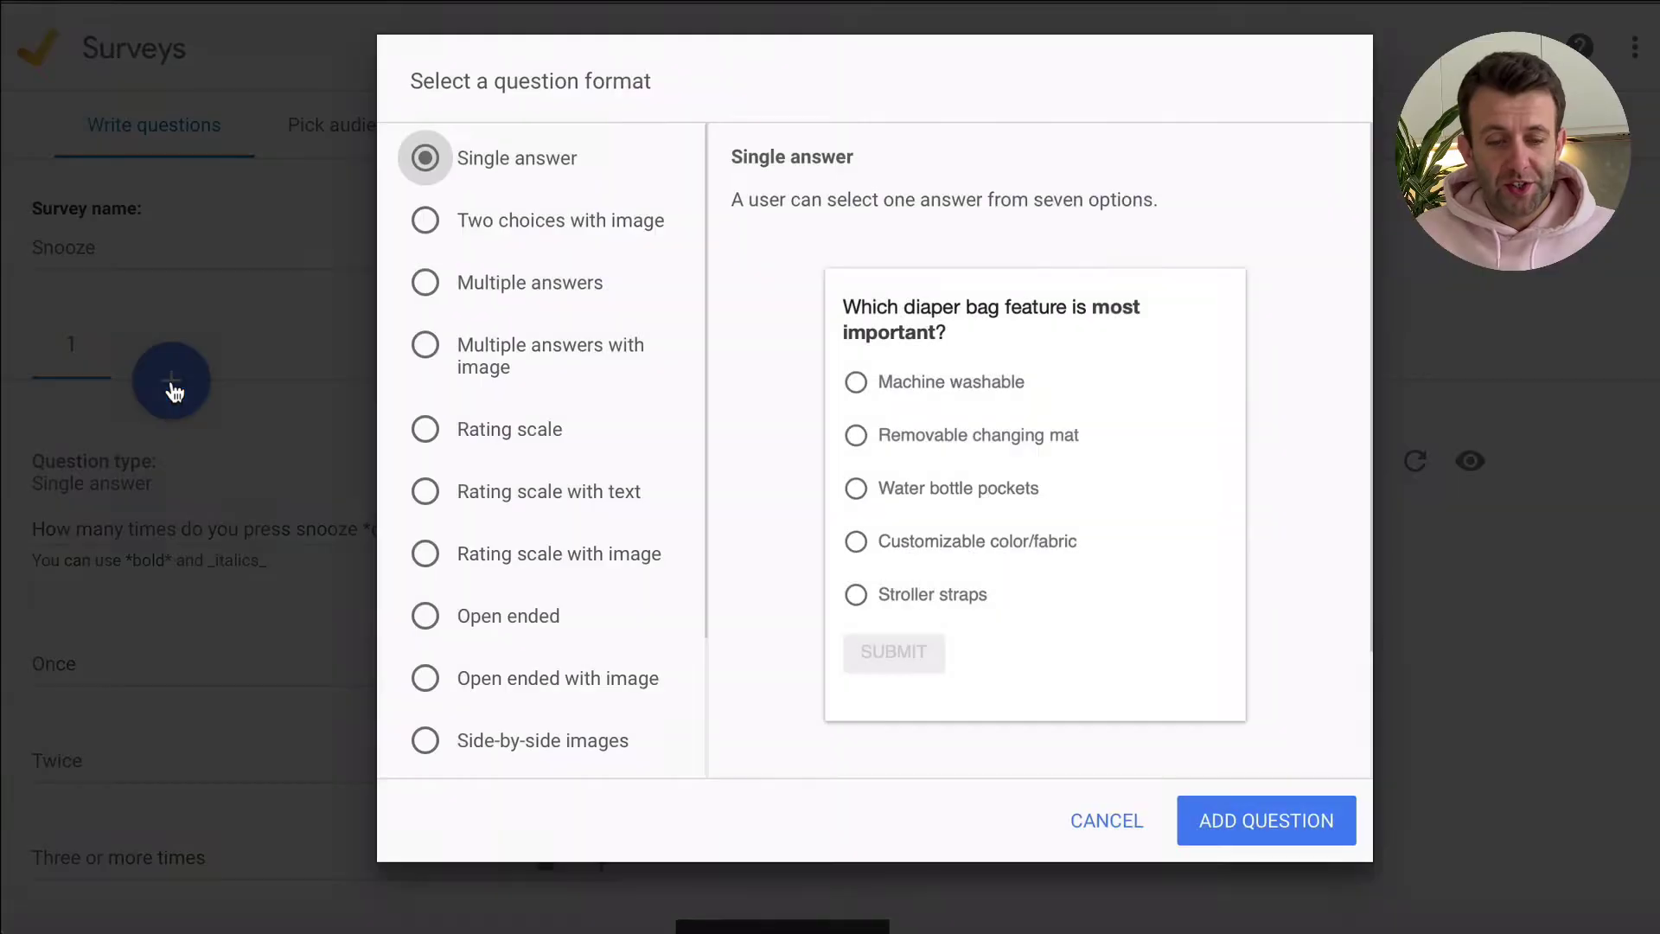
left_click(1107, 823)
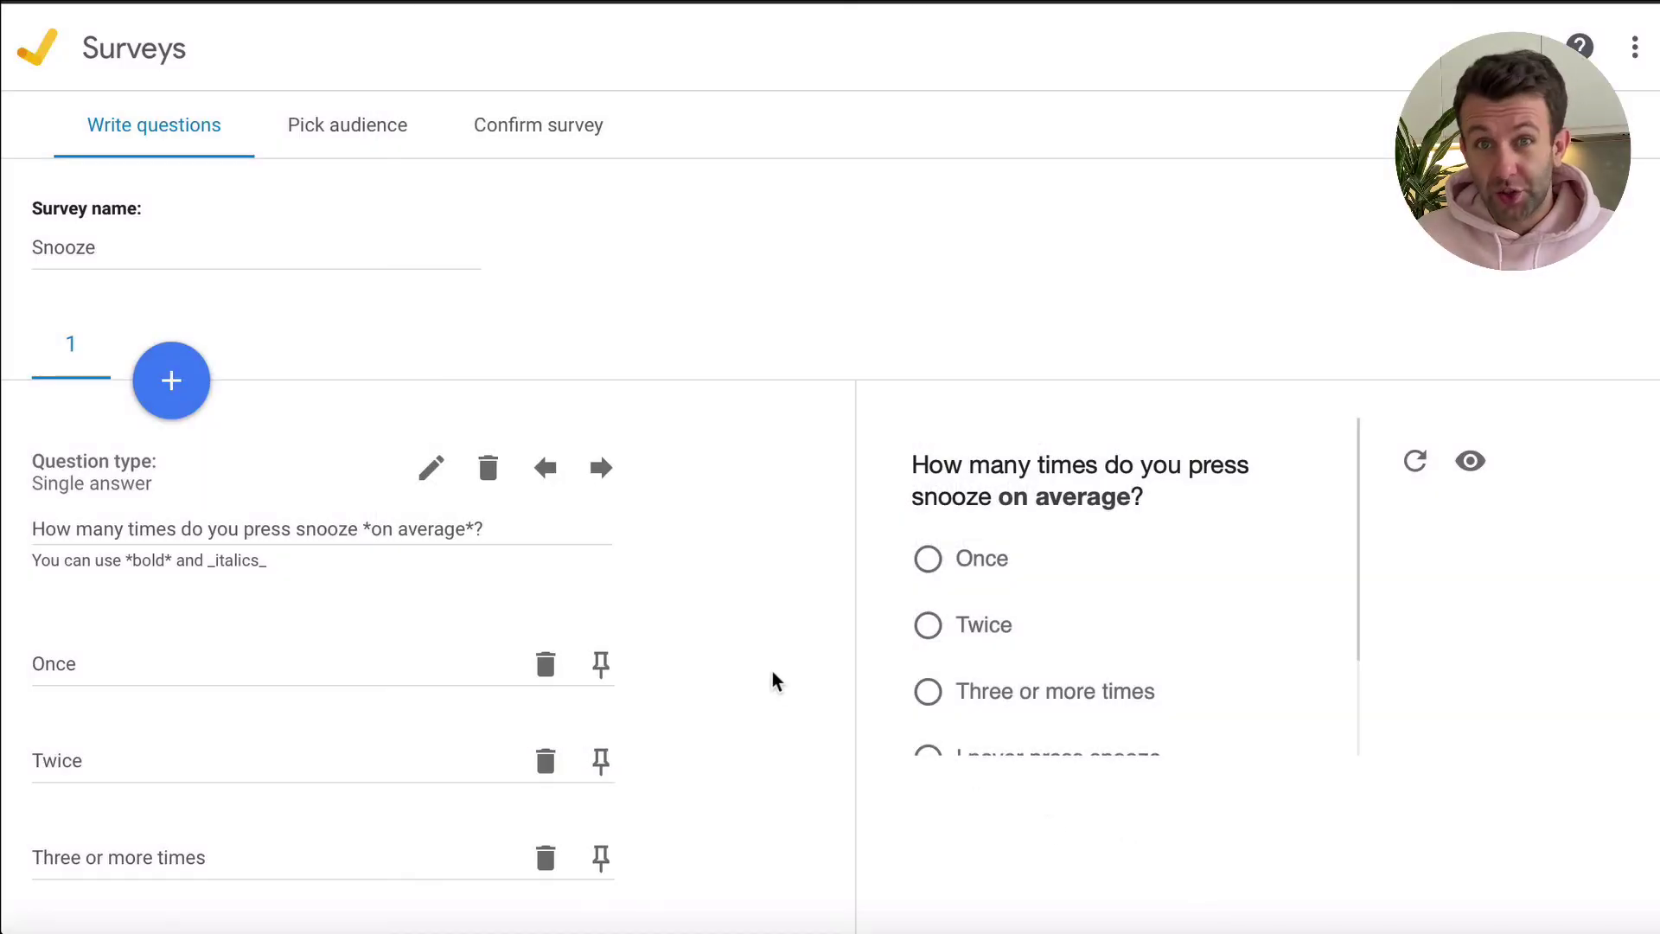
scroll(772, 671, "down", 8)
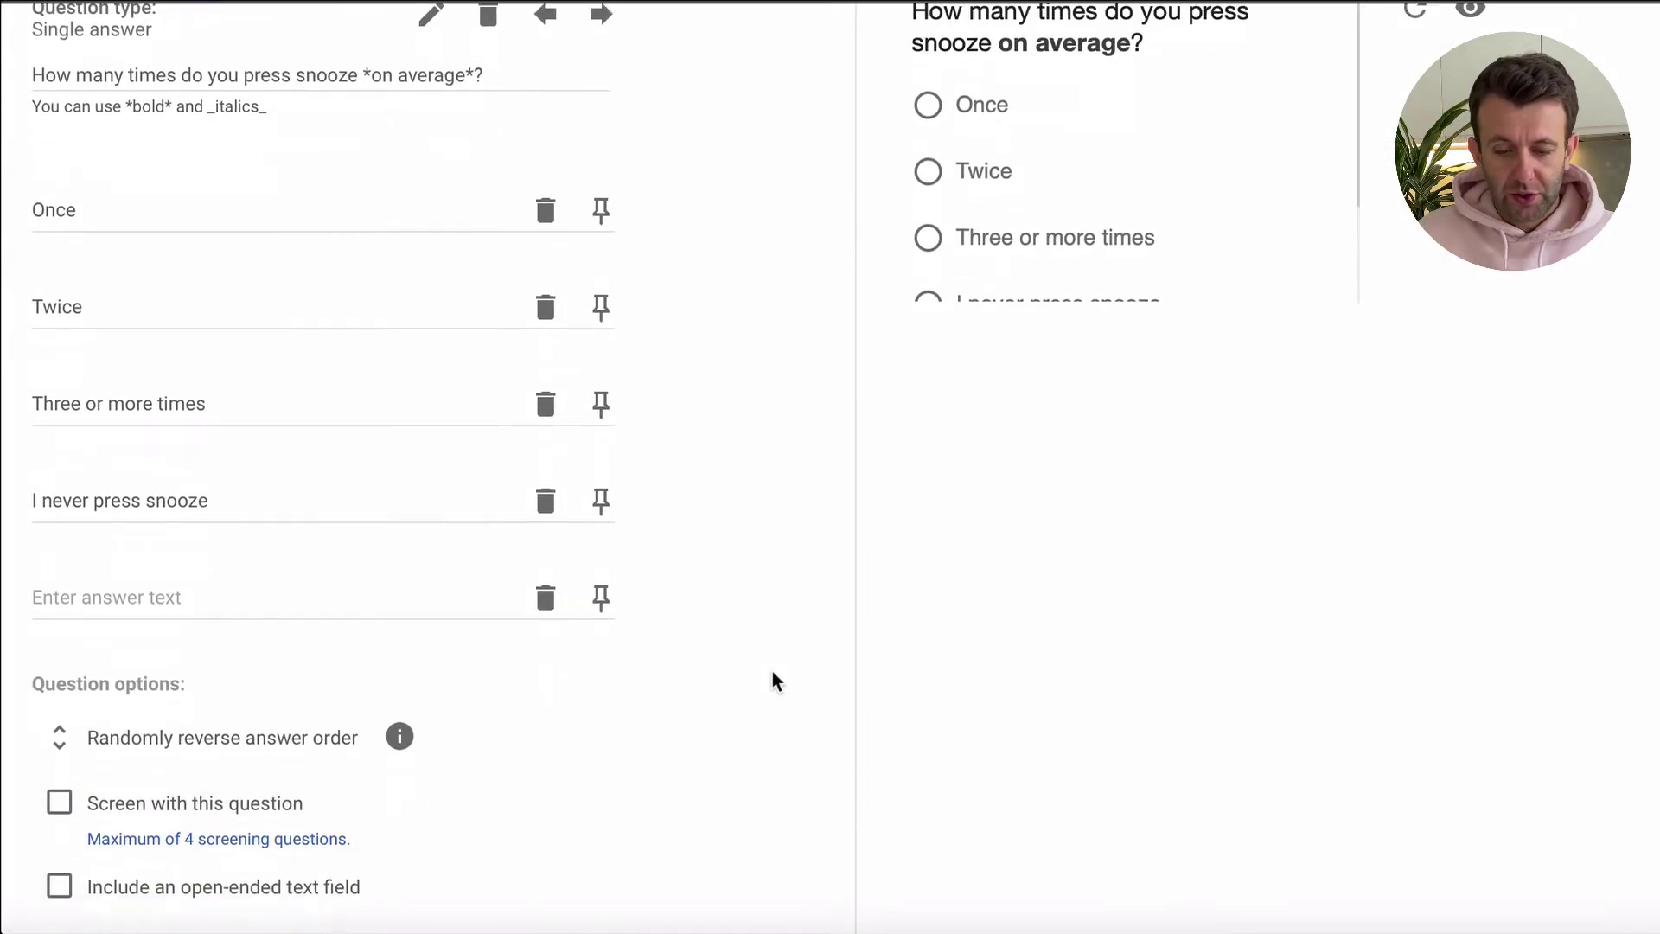
- Move on to the audience and target the state of Nevada instead of the entire country
left_click(594, 817)
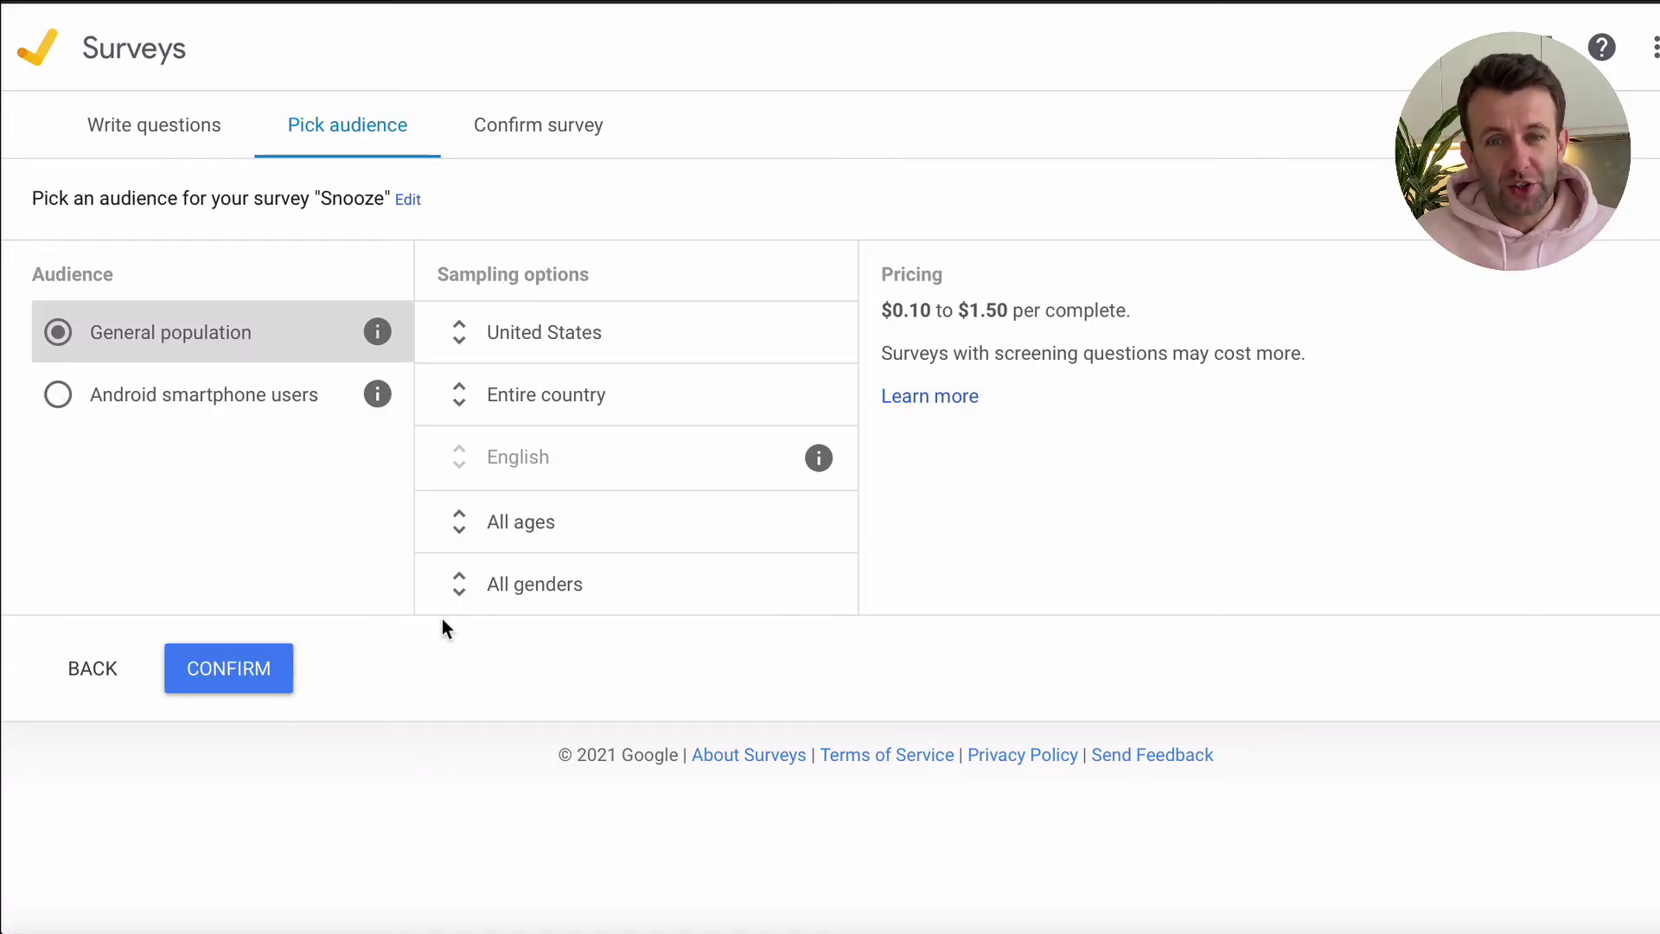
left_click(454, 334)
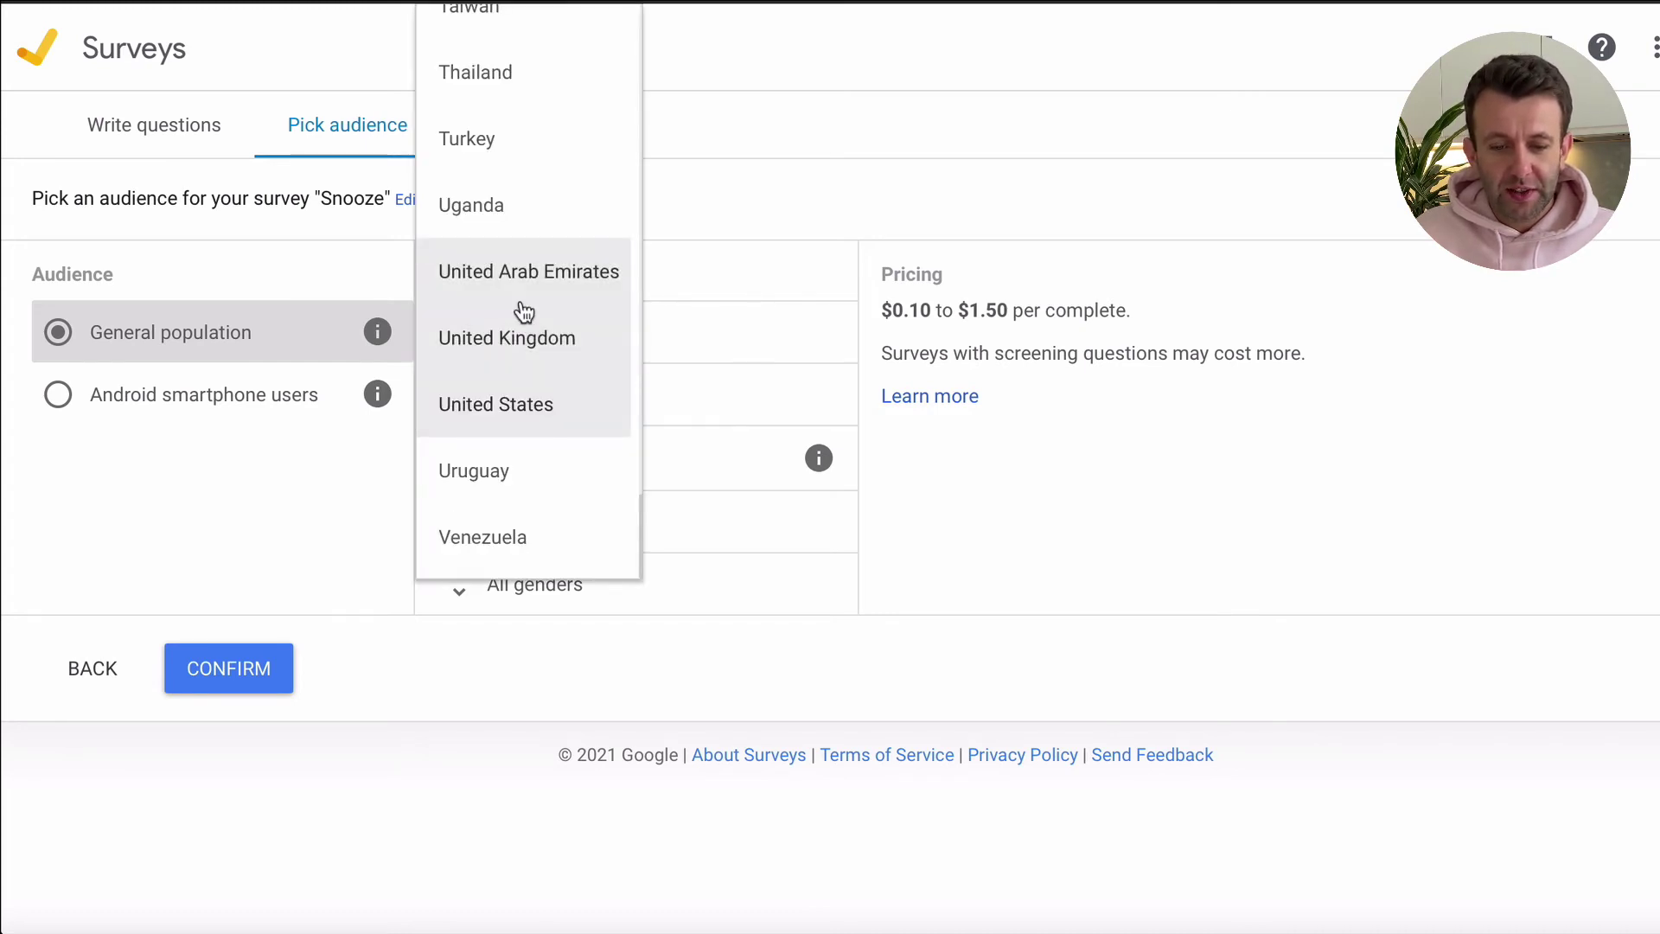
scroll(524, 313, "up", 15)
scroll(524, 312, "up", 10)
scroll(524, 313, "down", 20)
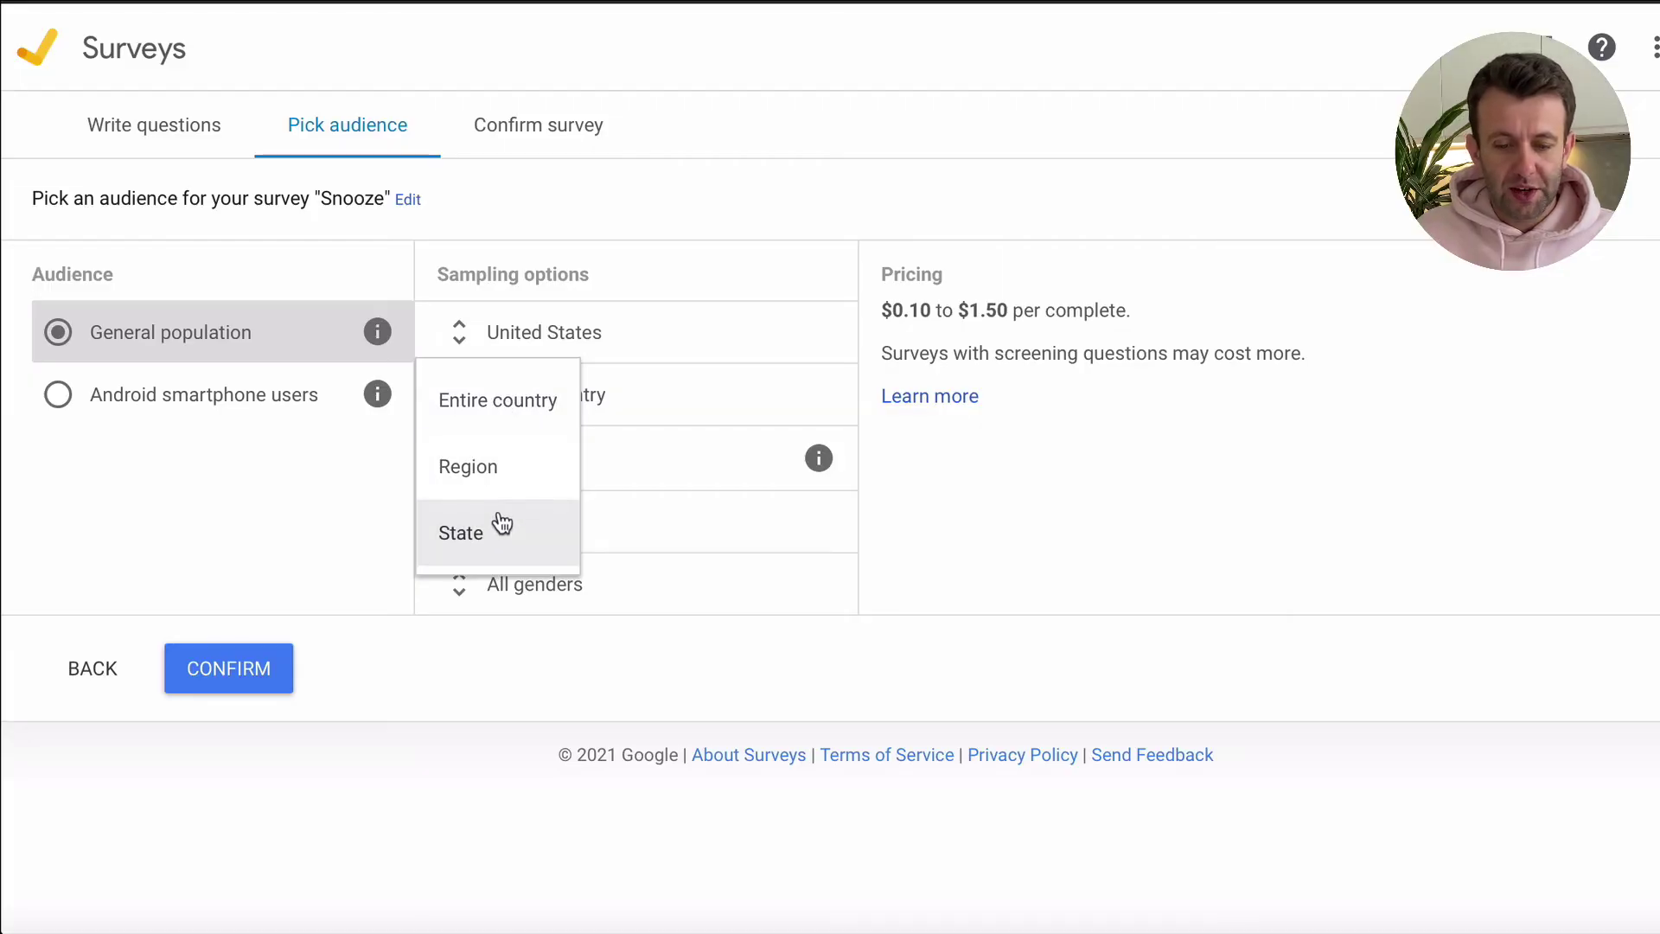
left_click(497, 529)
left_click(496, 464)
type("Nevada")
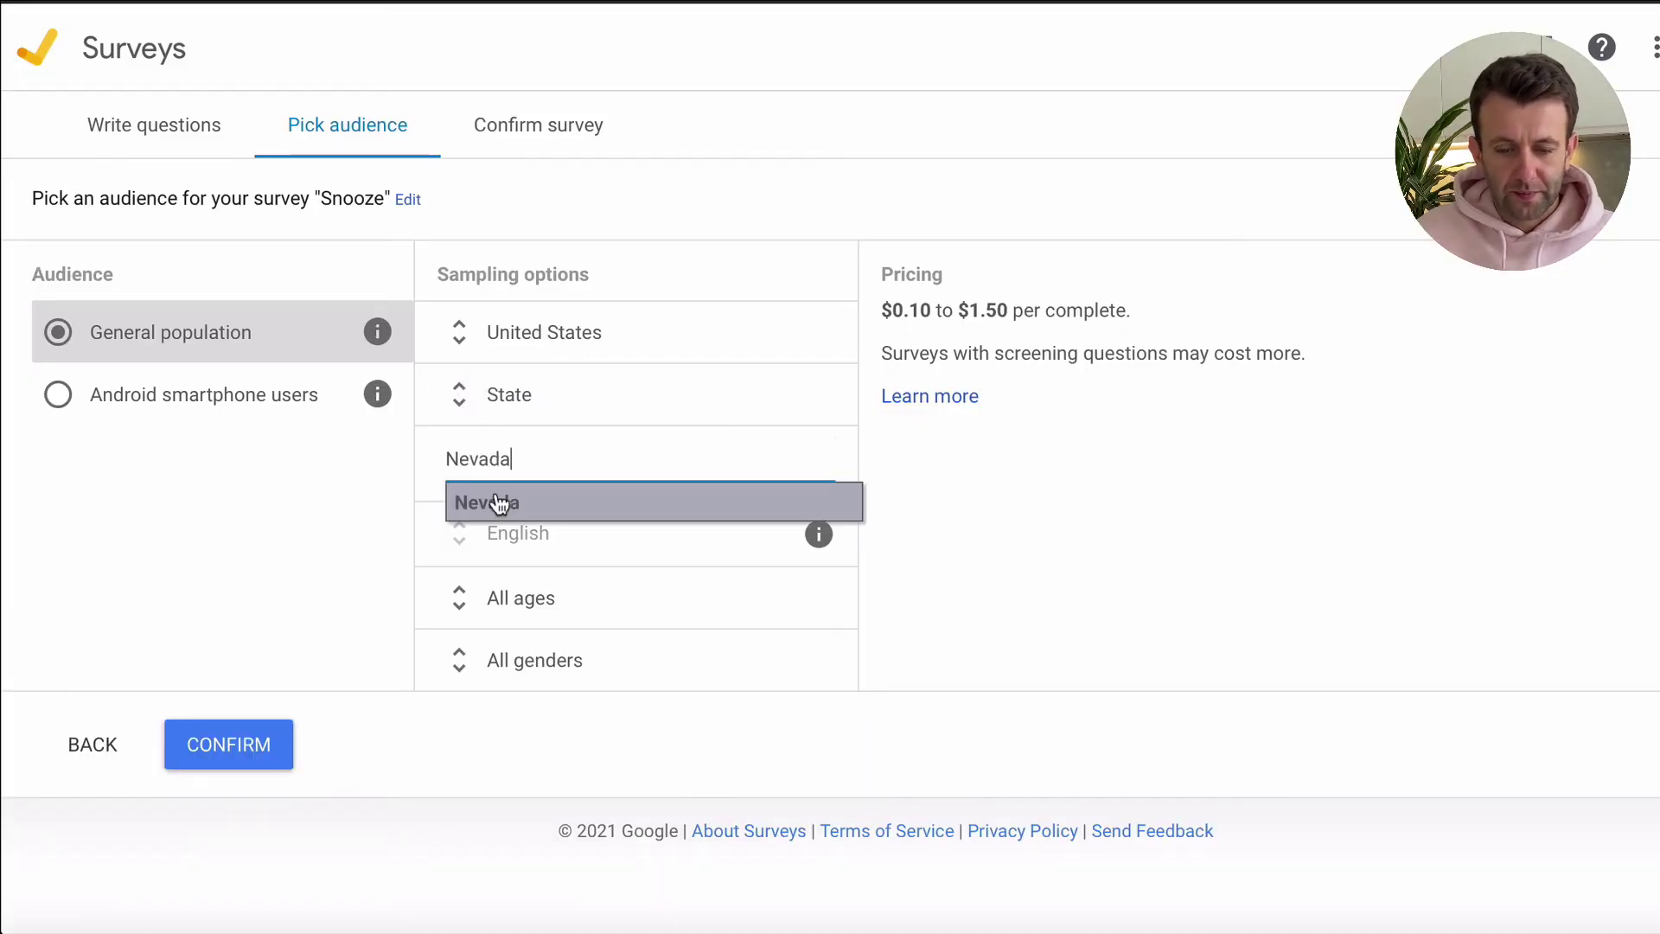
left_click(499, 507)
- Limit ages to 18-44 by excluding 45-54, 55-64 and 65+, and review the gender choices
left_click(496, 604)
left_click(460, 695)
left_click(460, 758)
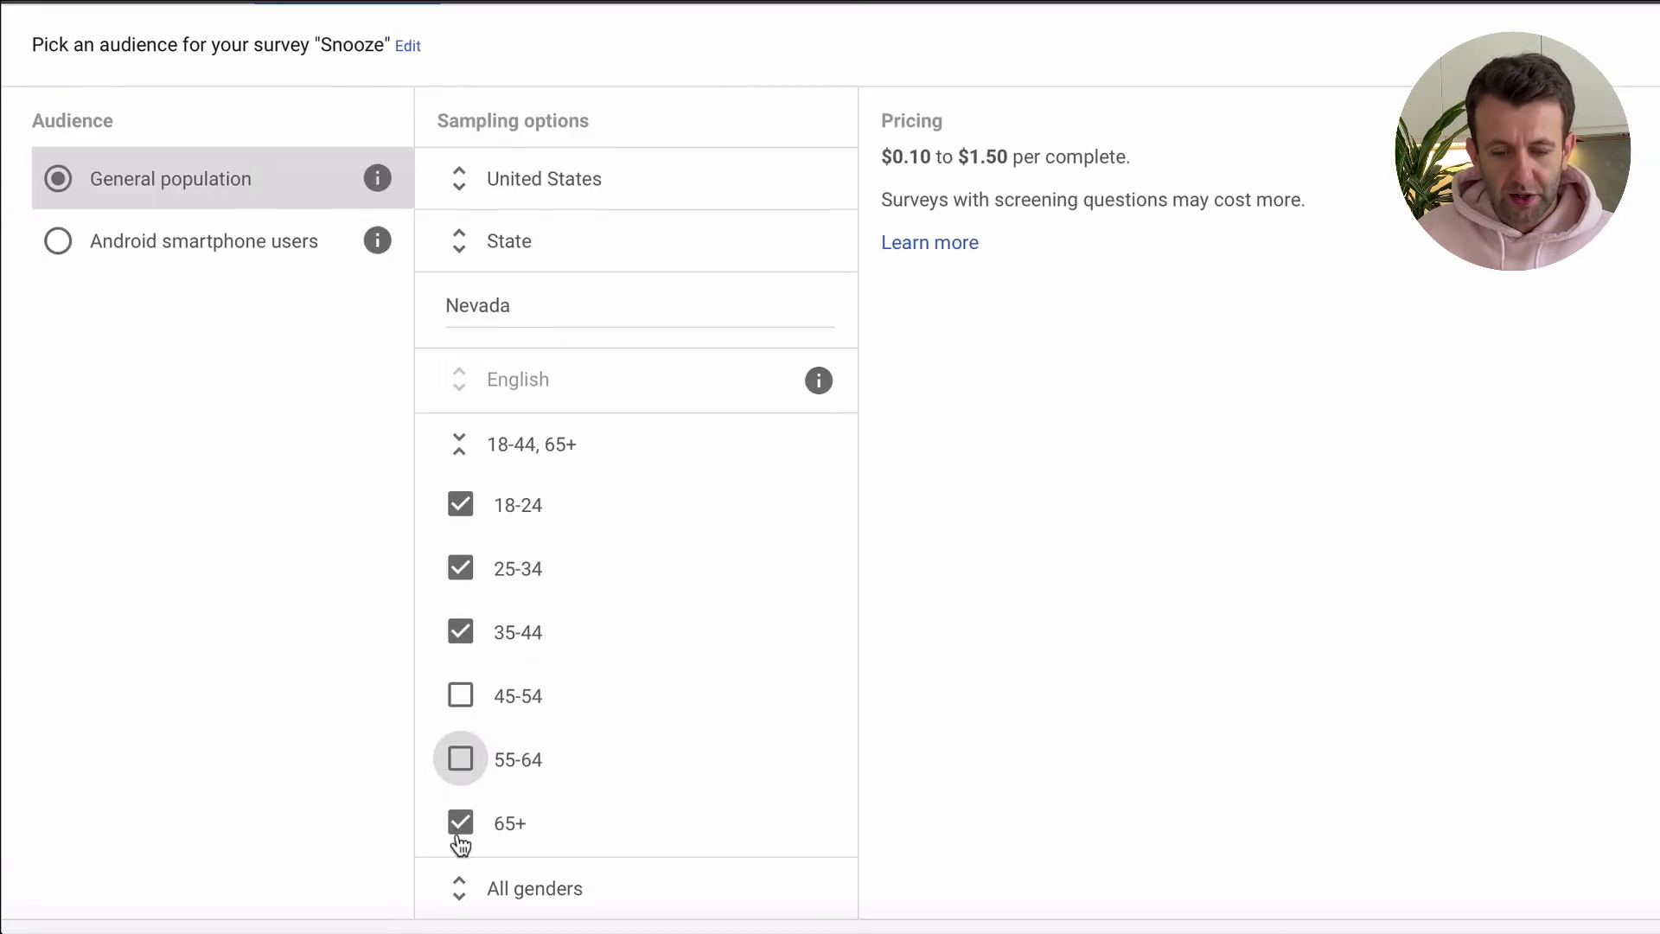
left_click(460, 822)
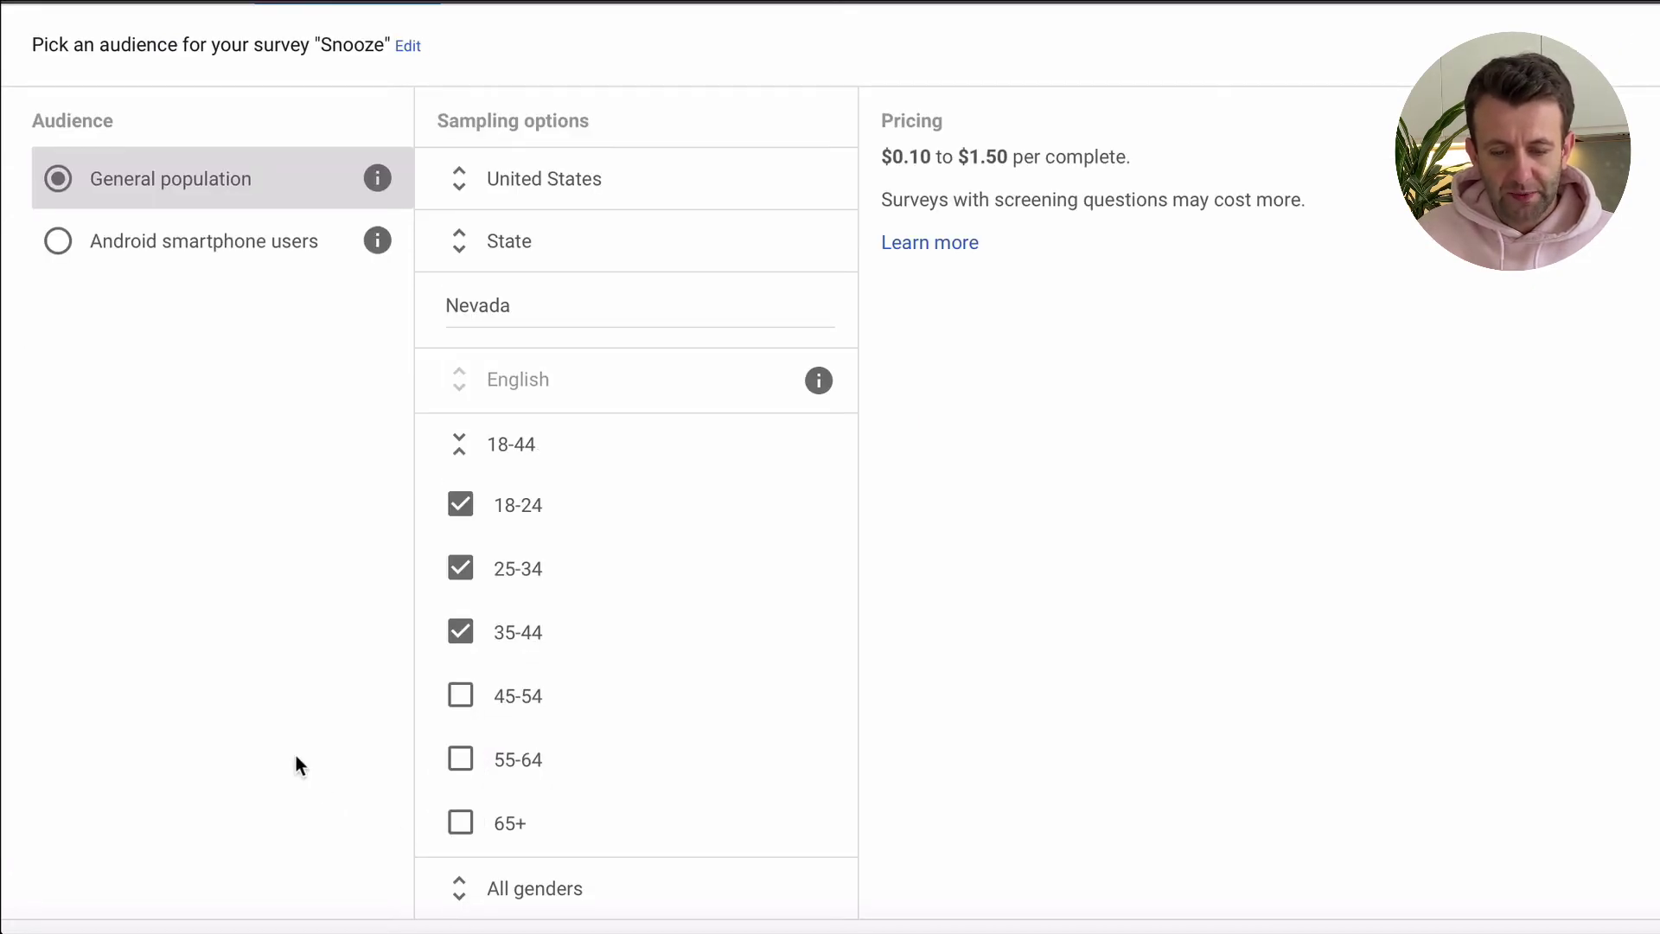
scroll(297, 766, "down", 2)
left_click(465, 733)
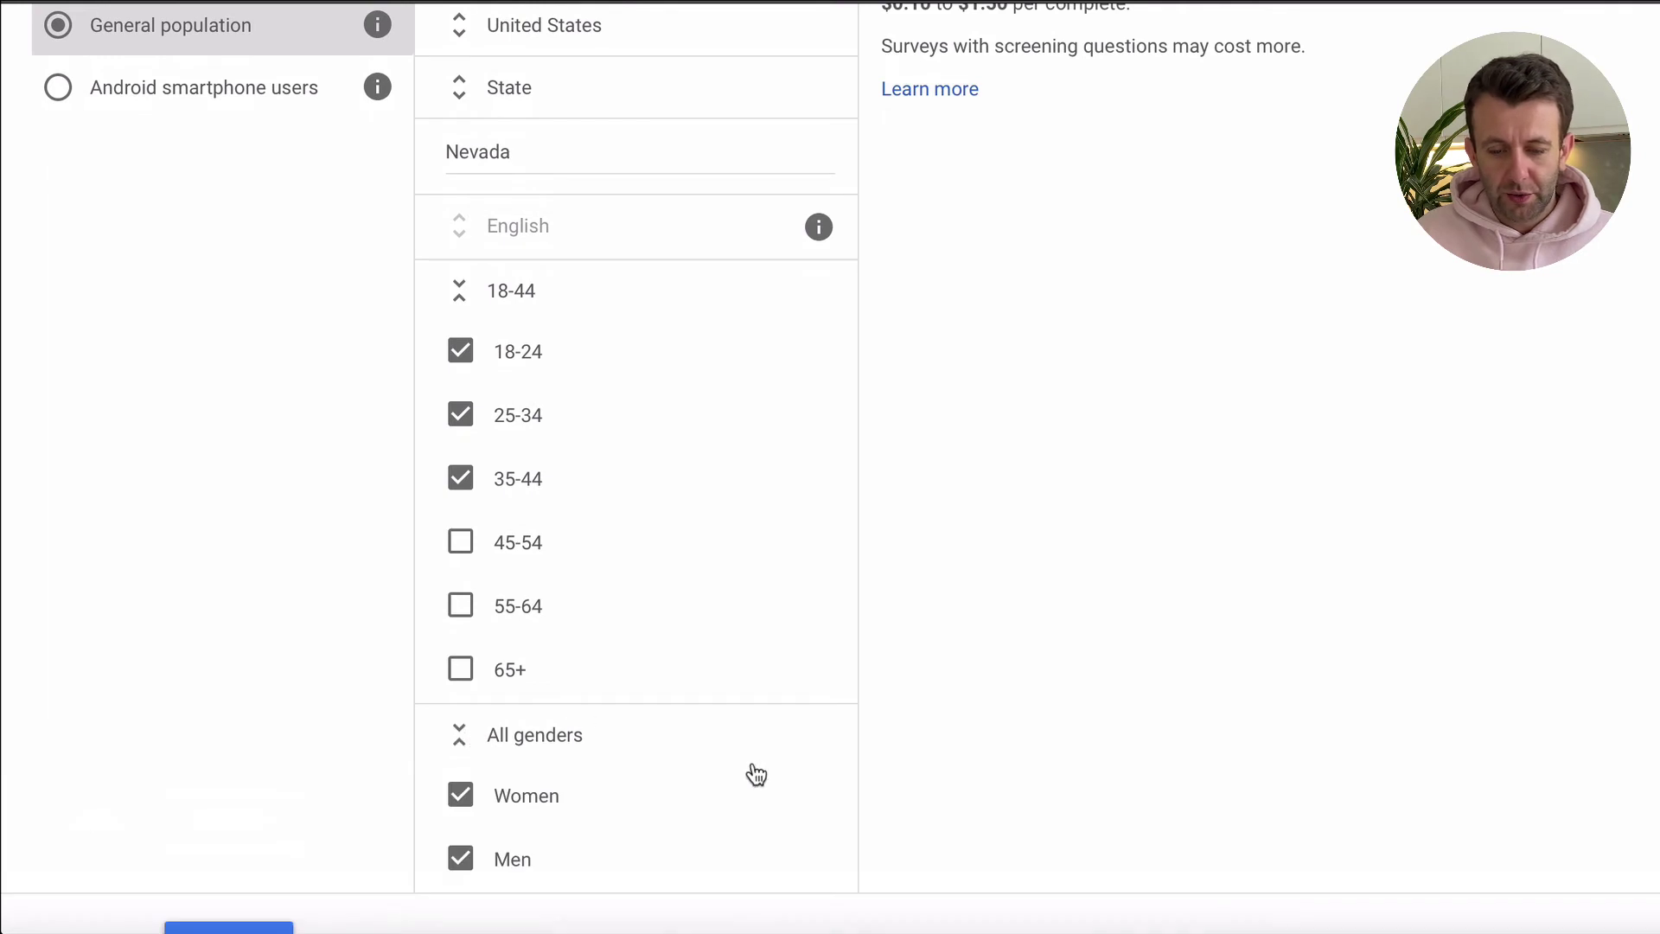
scroll(816, 787, "down", 2)
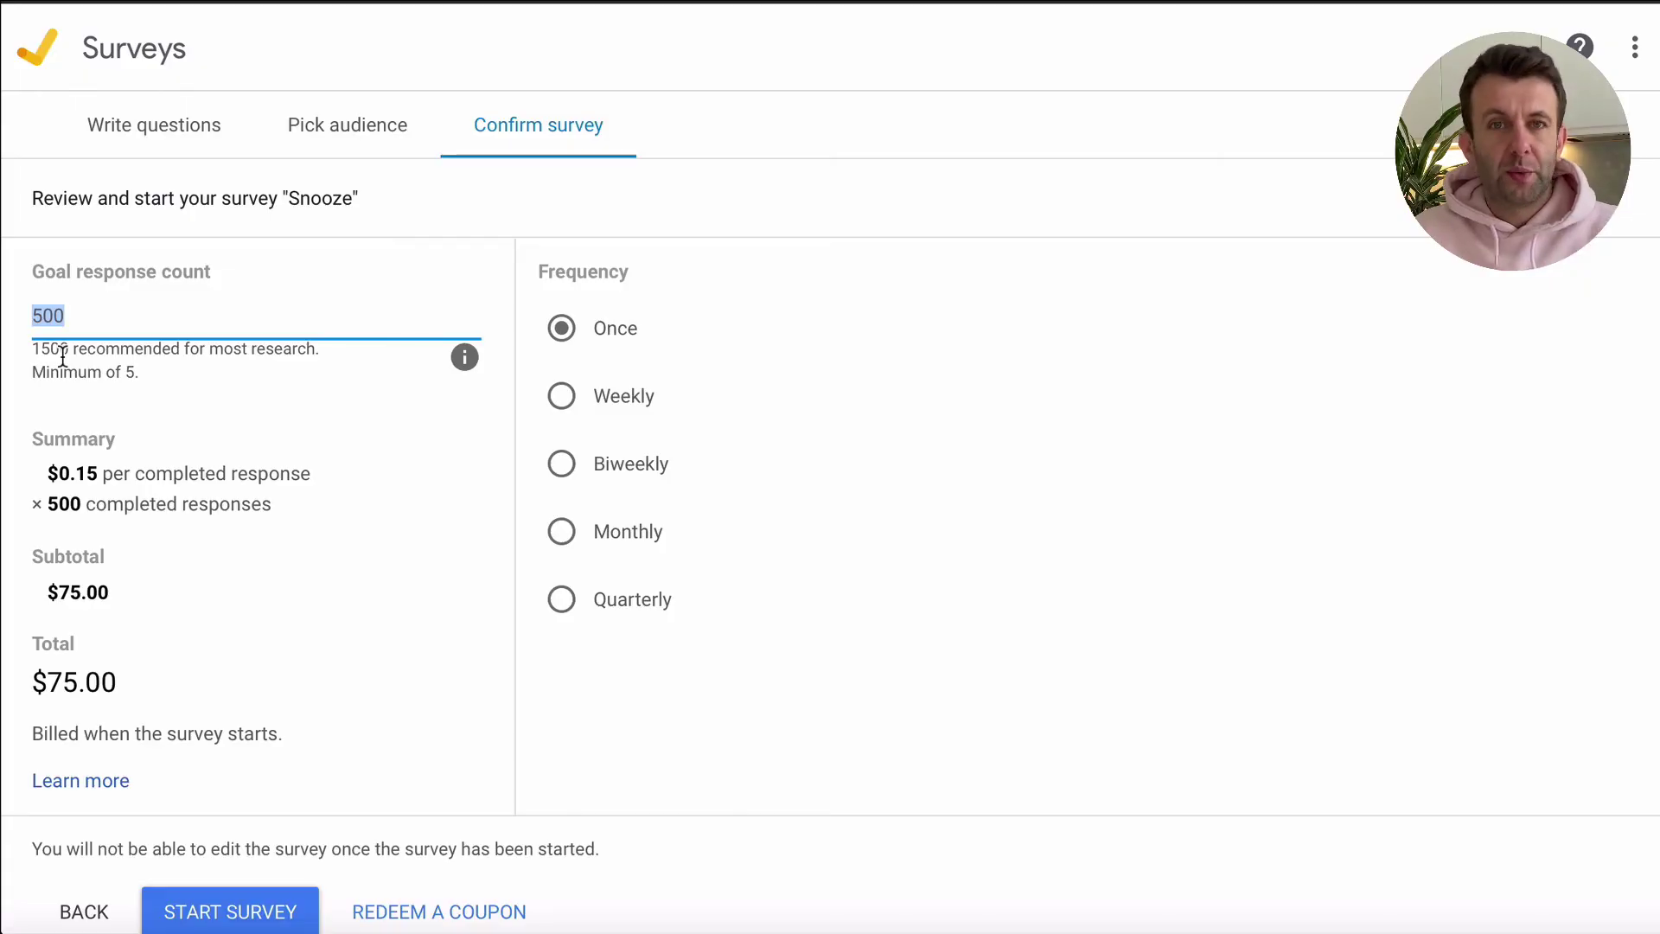
- Set the goal to 75 responses once for $11.25 and launch the Snooze survey
type("100")
left_click(158, 591)
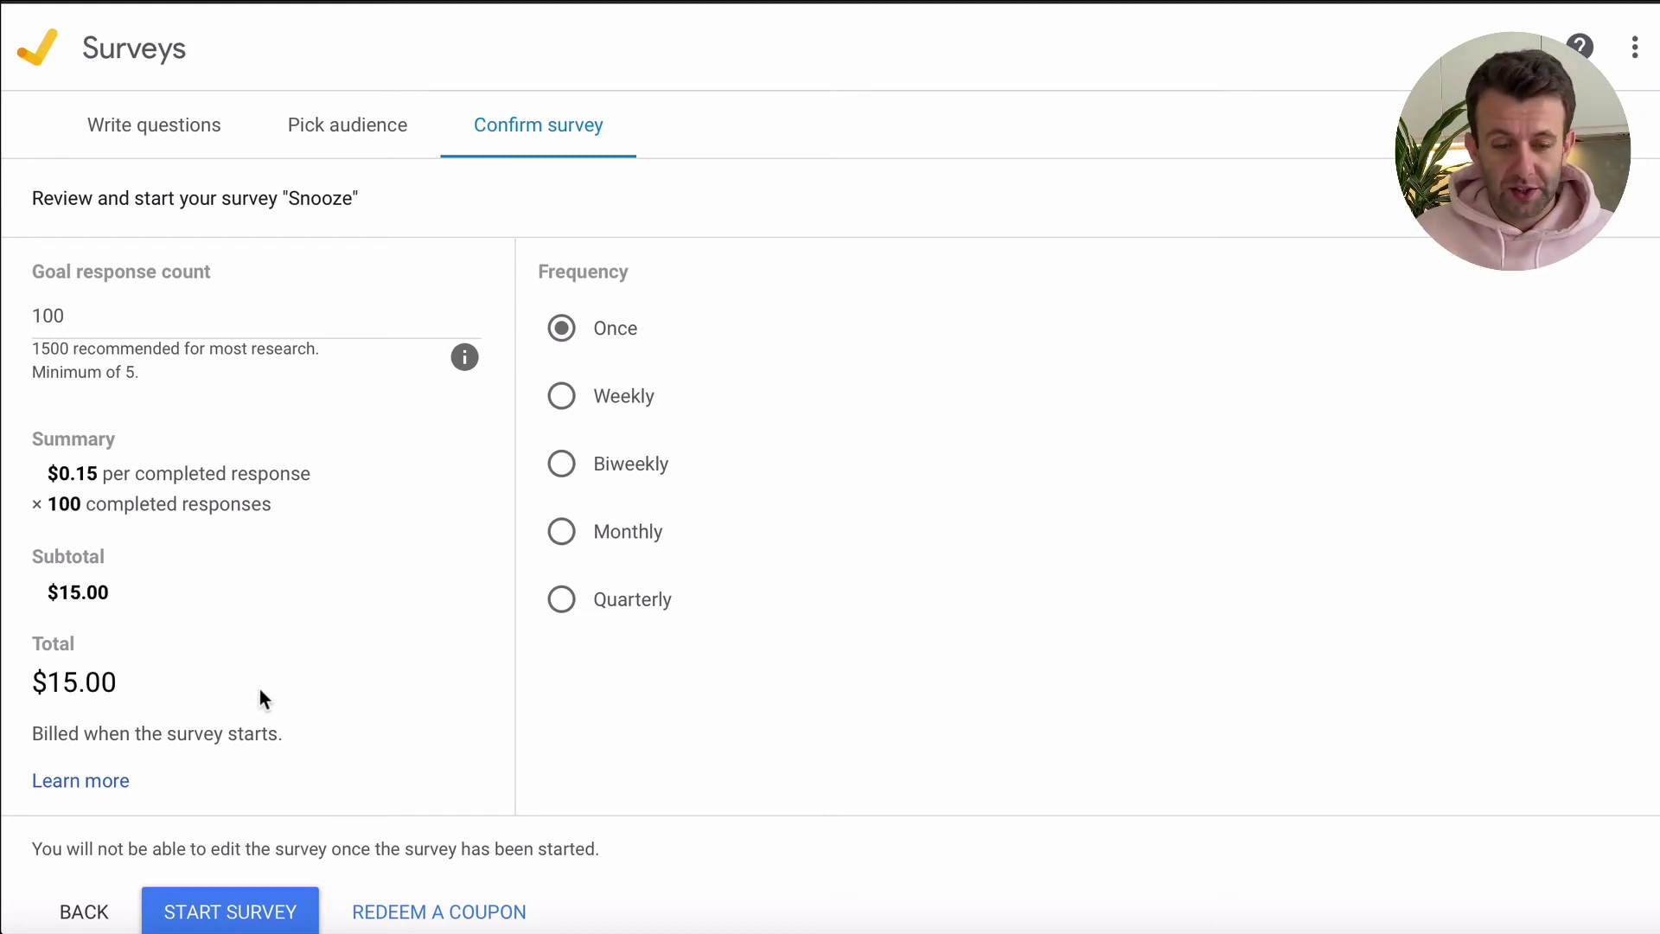
double_click(59, 303)
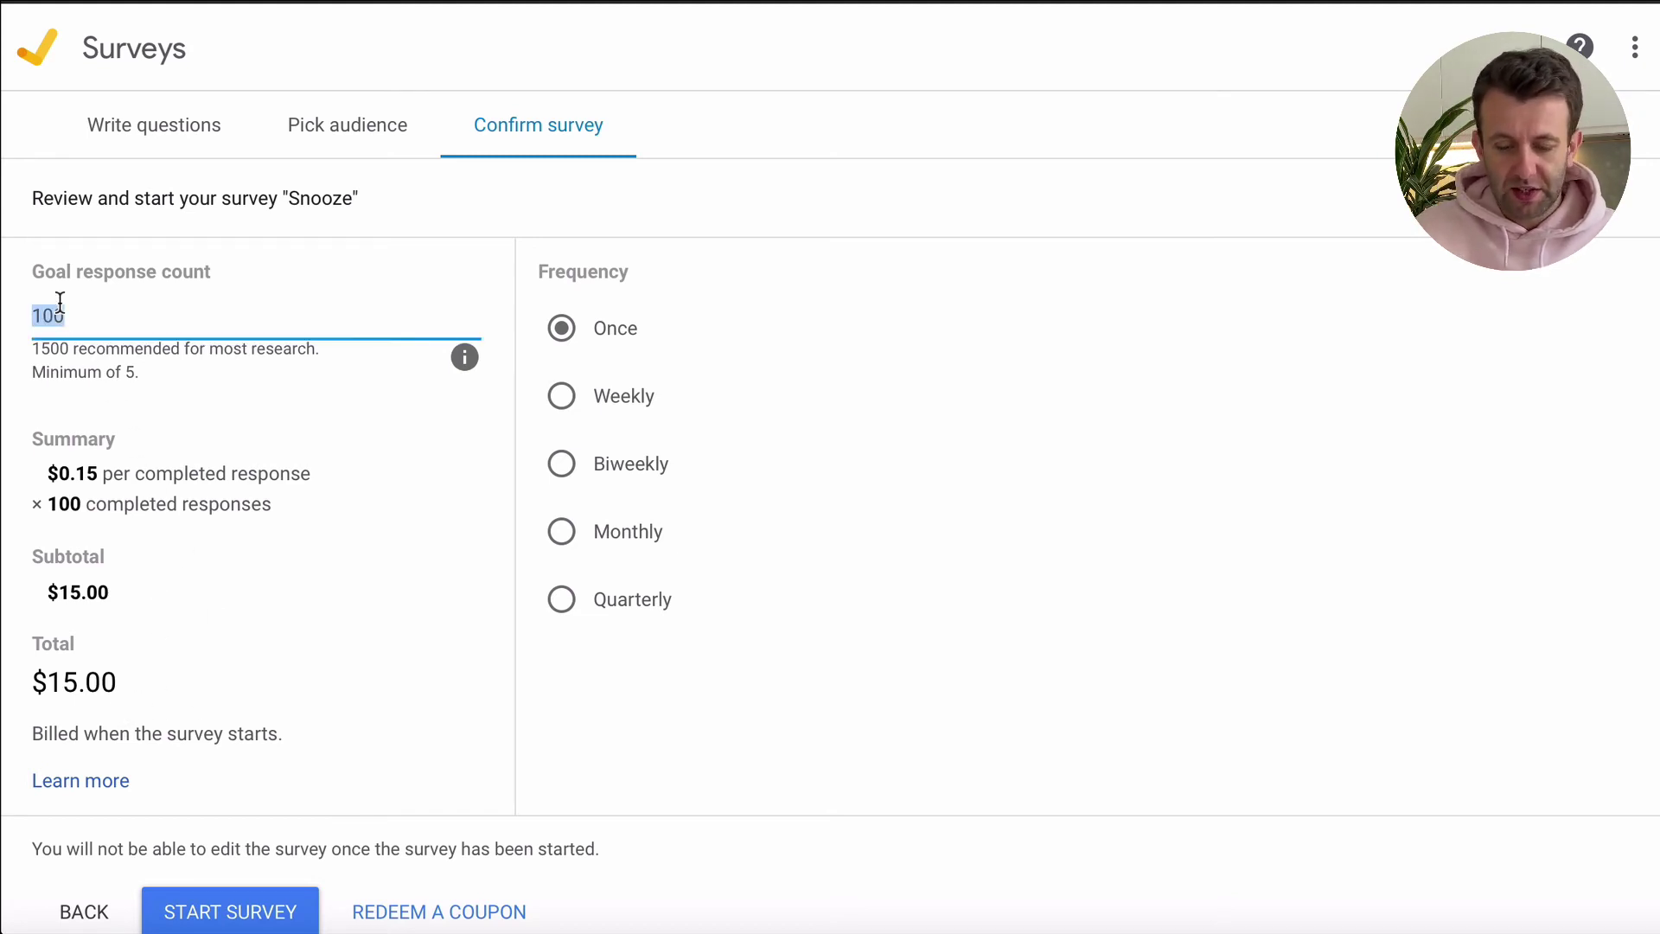
type("75")
left_click(426, 652)
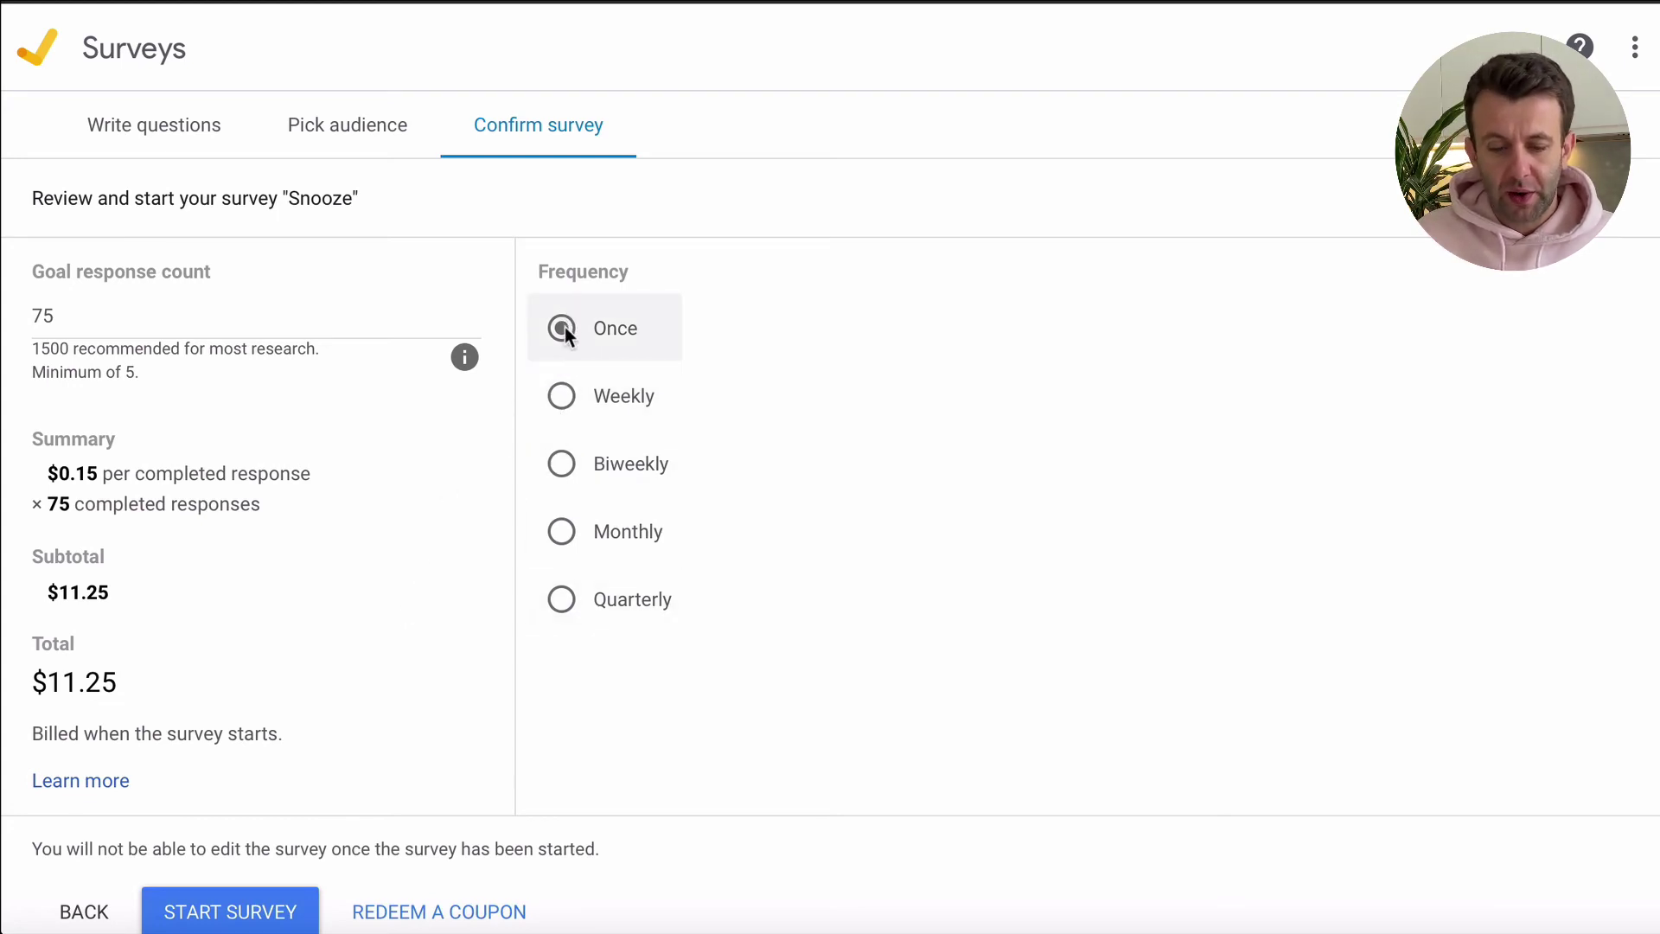
scroll(501, 582, "down", 2)
left_click(250, 813)
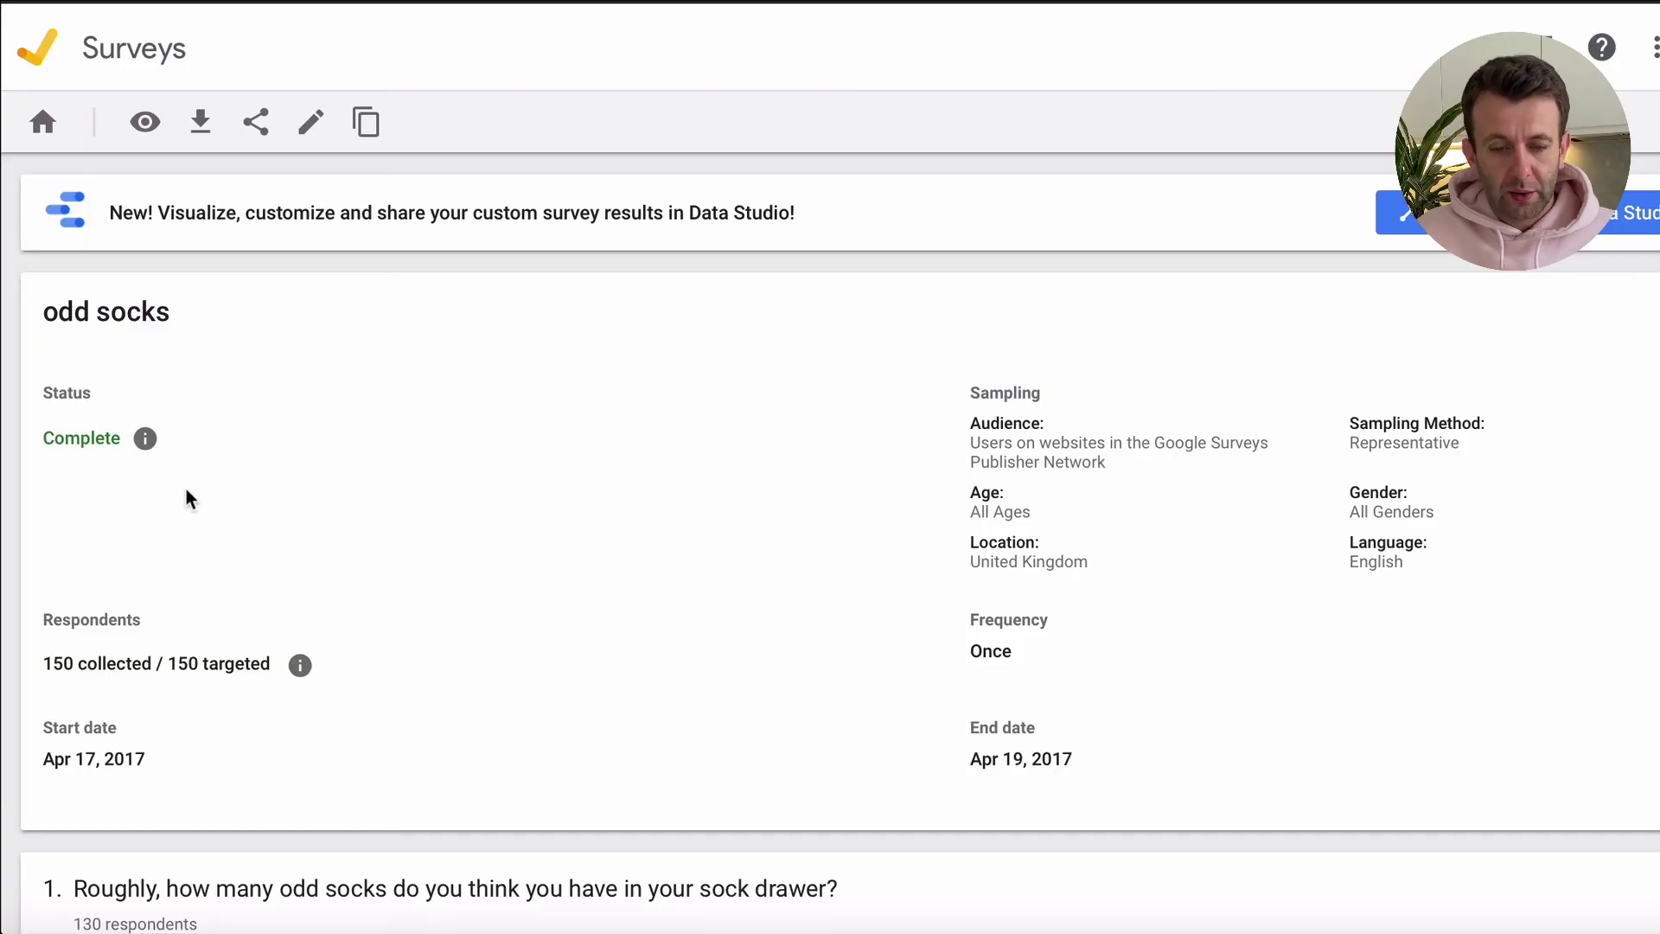
- Open the odd socks question's detailed results and filter to Male respondents (64)
scroll(589, 644, "down", 8)
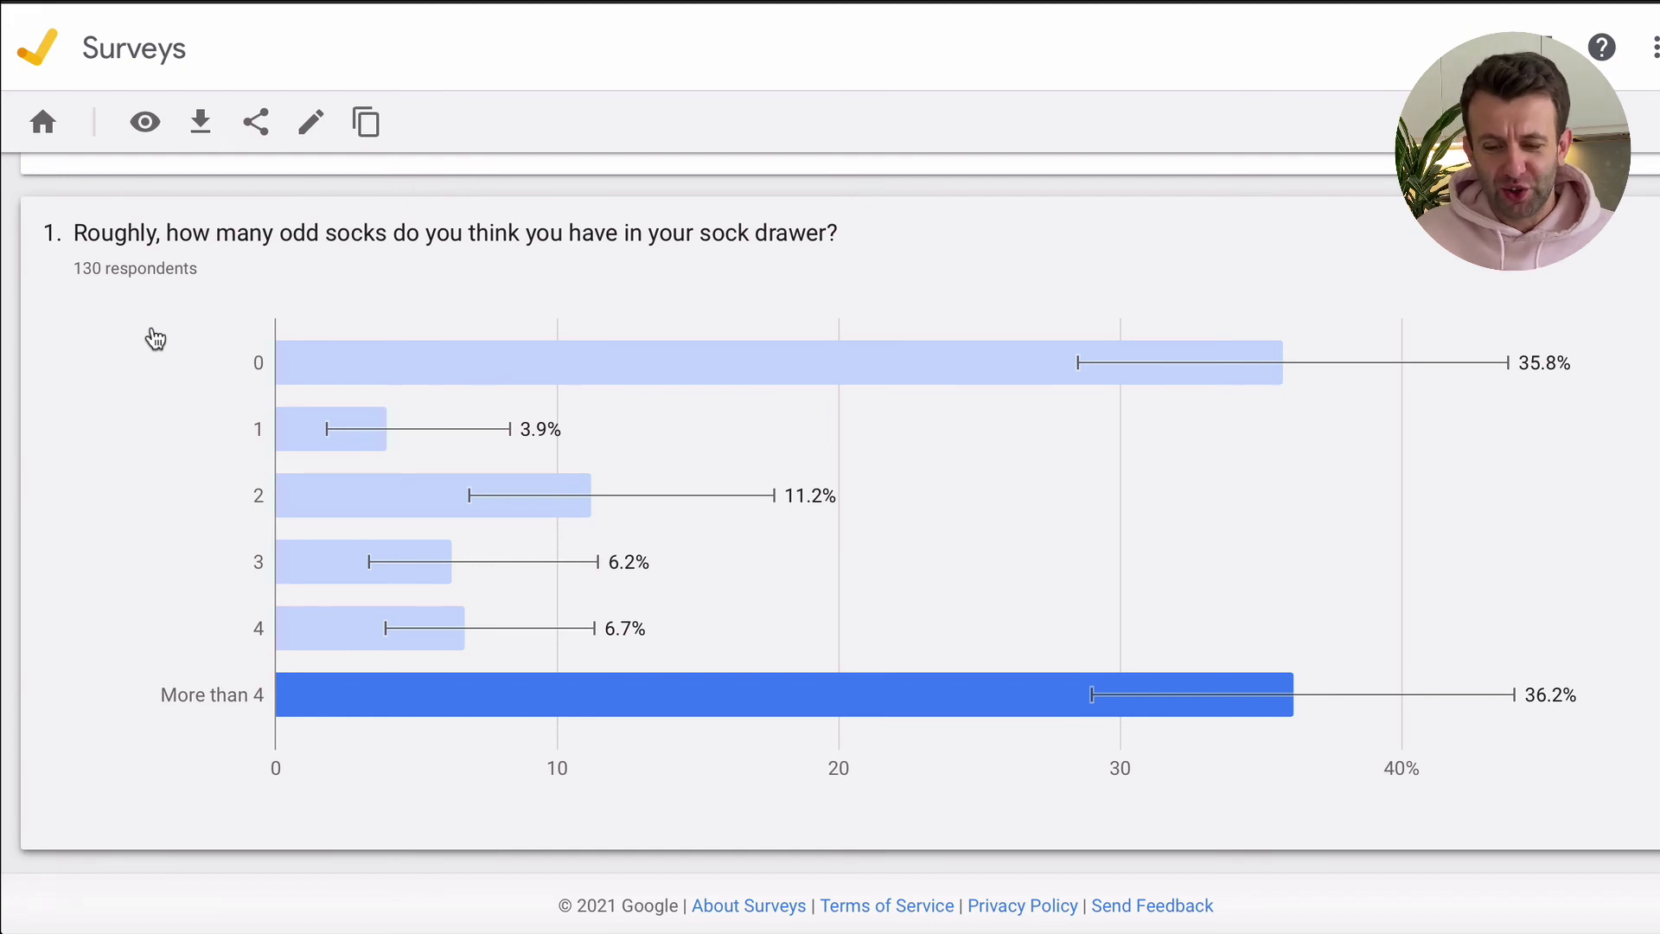
left_click(154, 338)
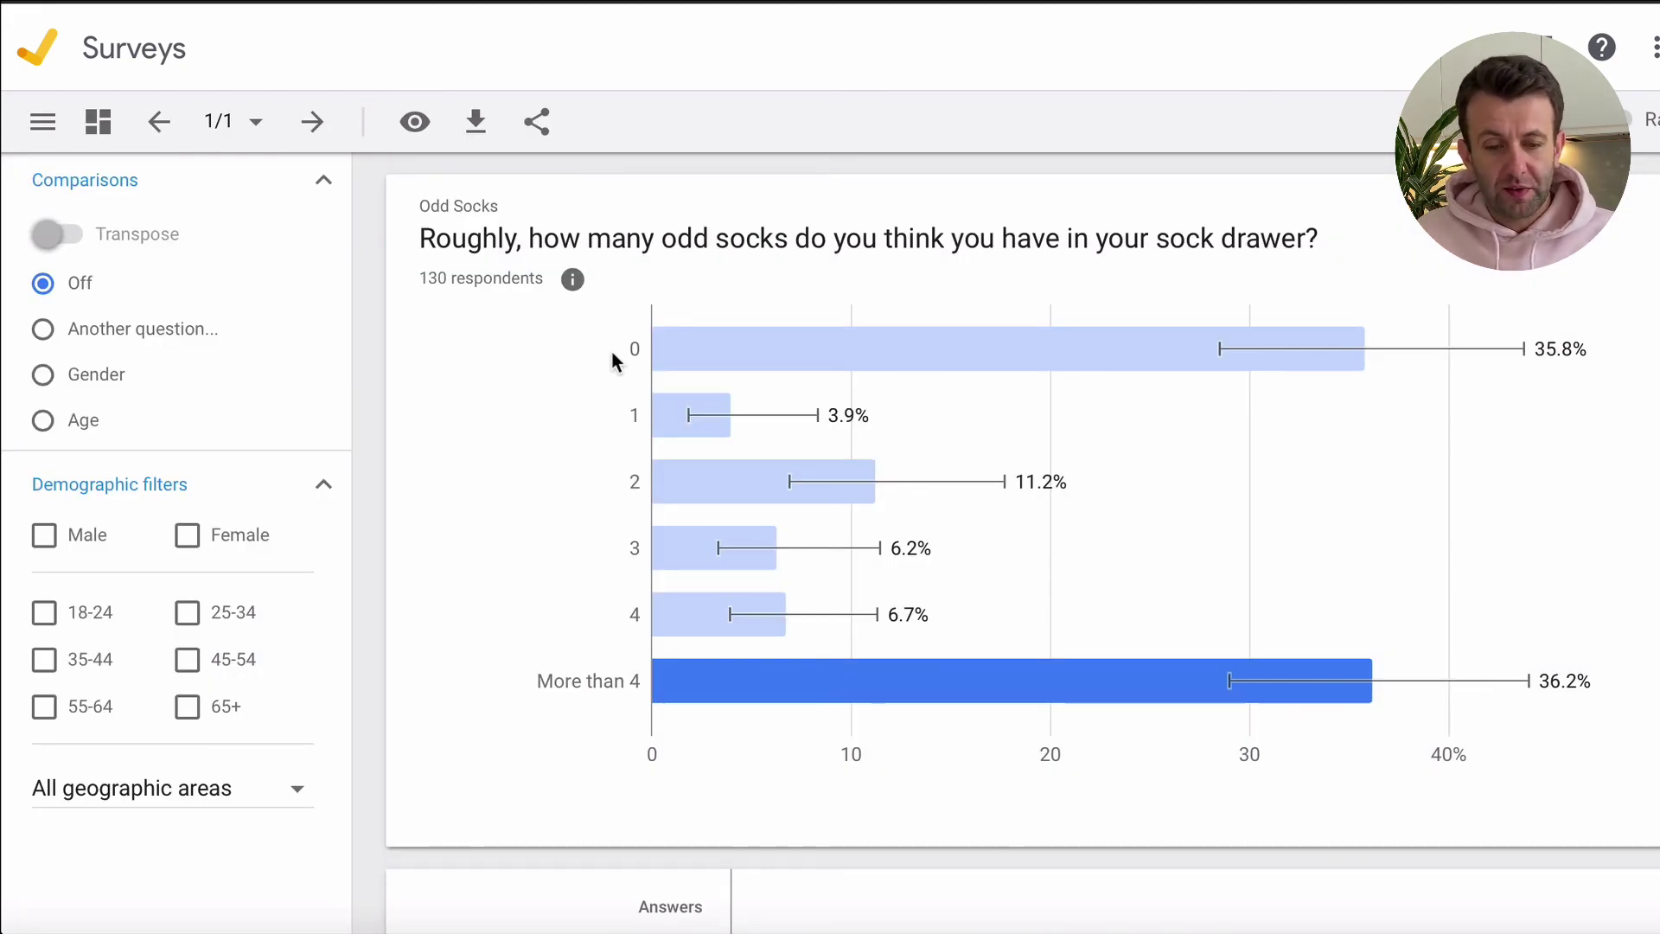
left_click(45, 538)
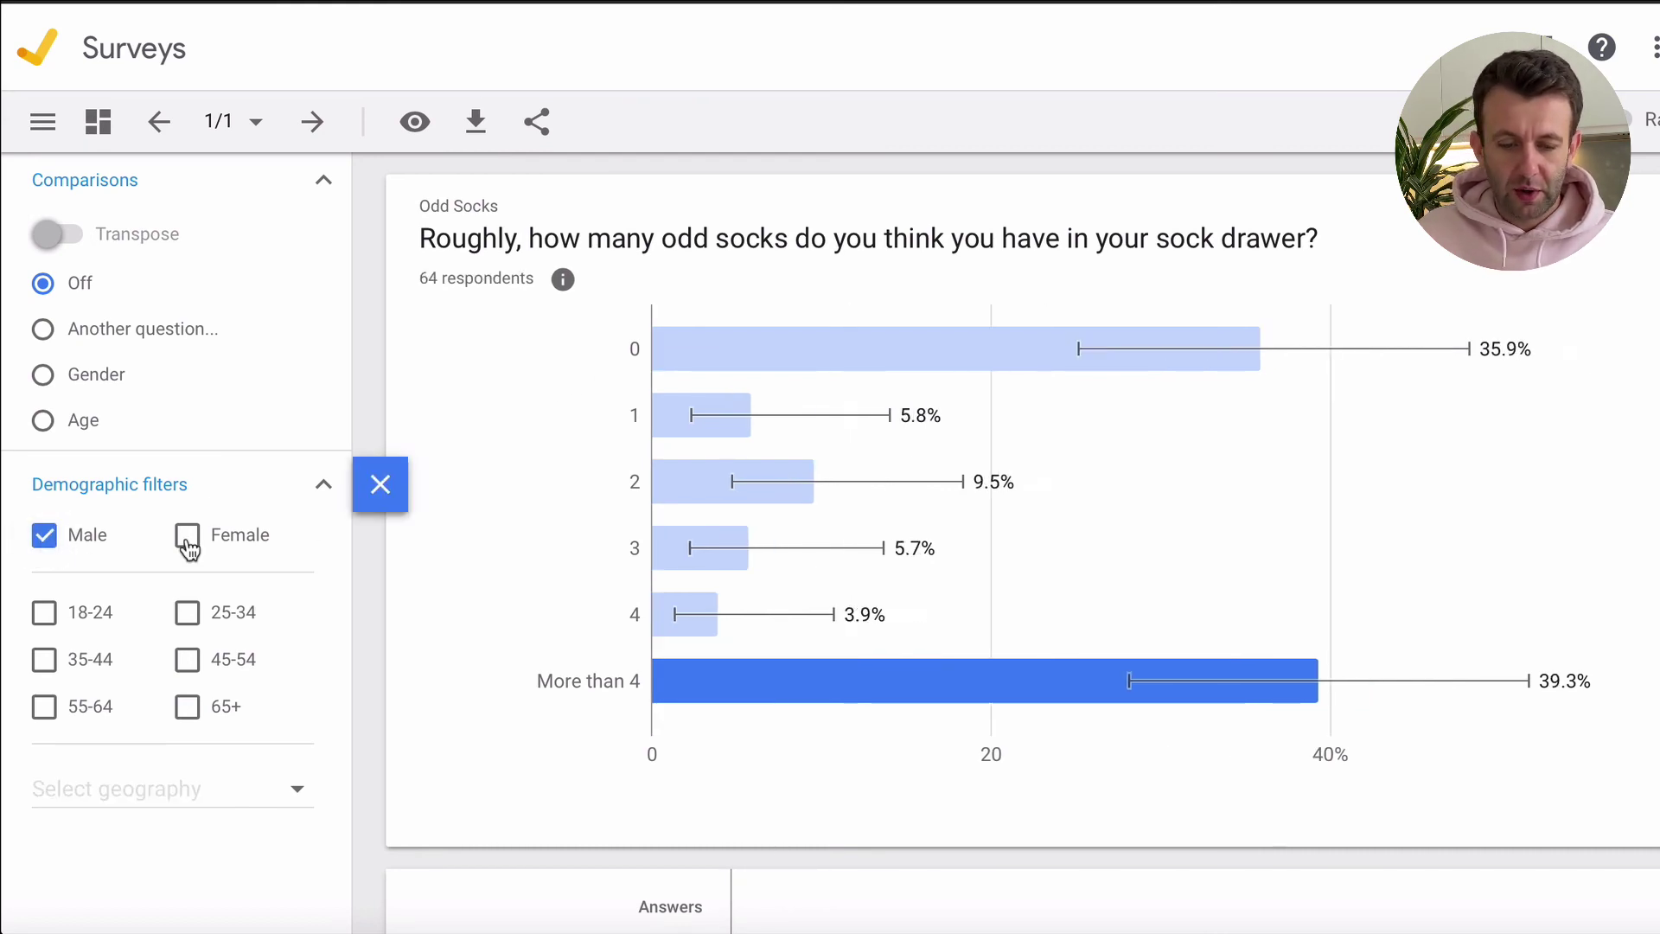